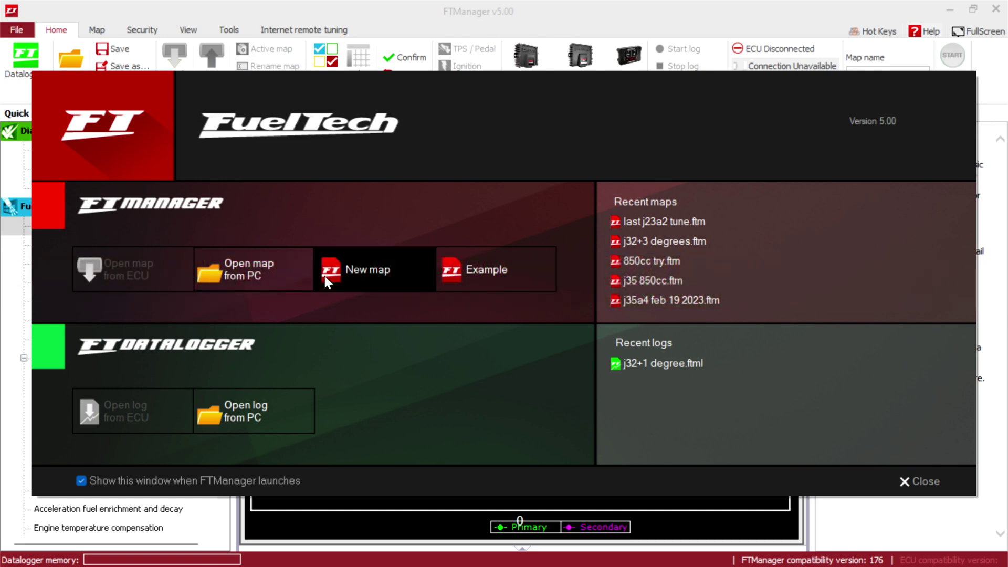
Start a new map for the FT450 with O2 closed loop enabled and the 2-Step rev limiter disabled
left_click(376, 274)
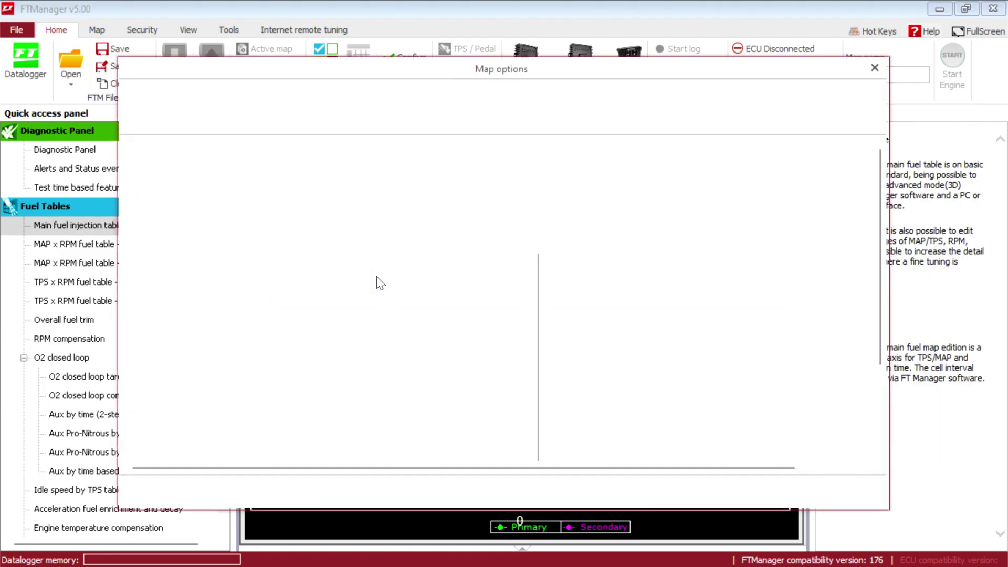
left_click(135, 160)
left_click(134, 257)
left_click(135, 404)
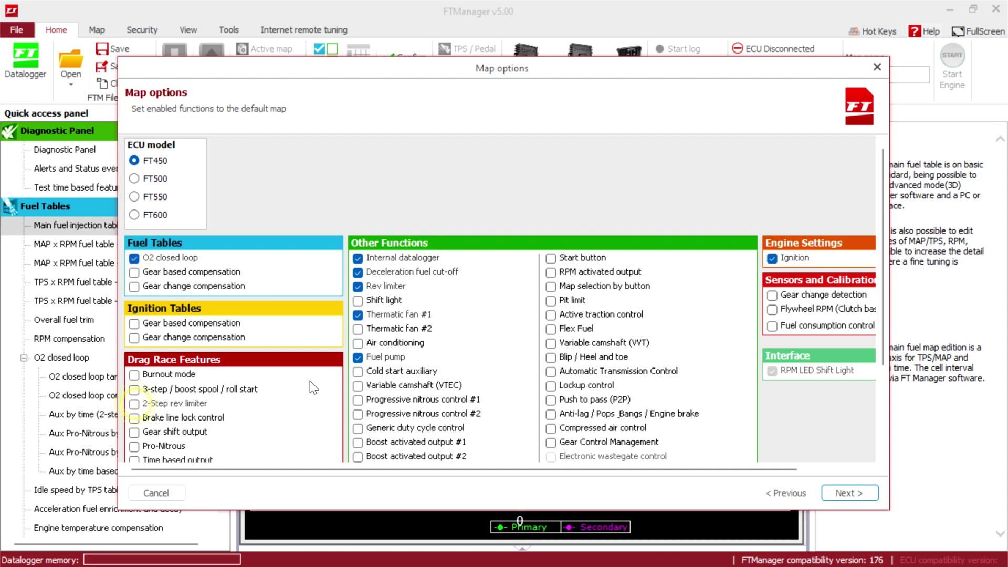
Disable the fuel pump and Thermatic fan #1 functions, enable gear change detection, and accept the map options
left_click(360, 357)
left_click(359, 314)
left_click_drag(881, 208, 887, 262)
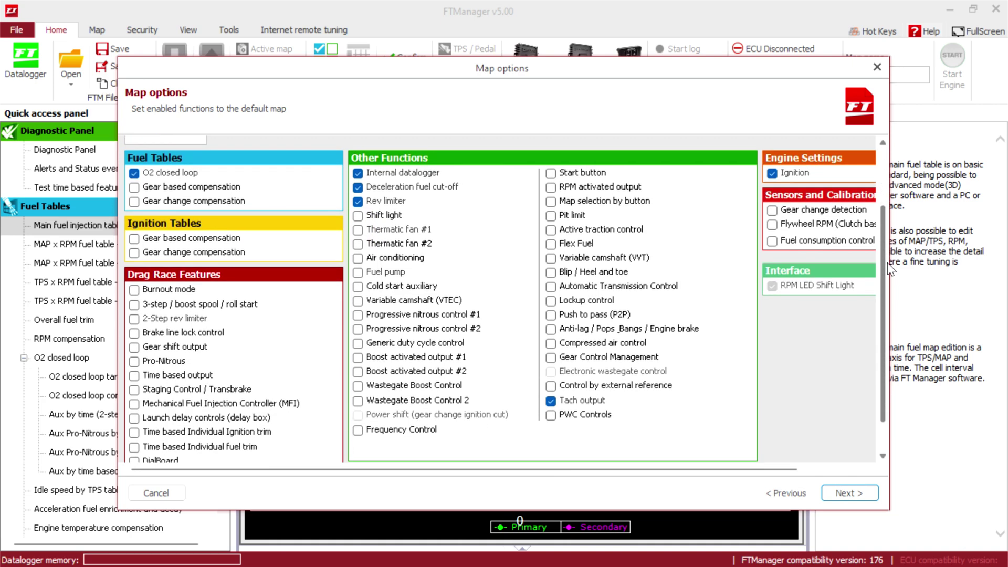
left_click(773, 210)
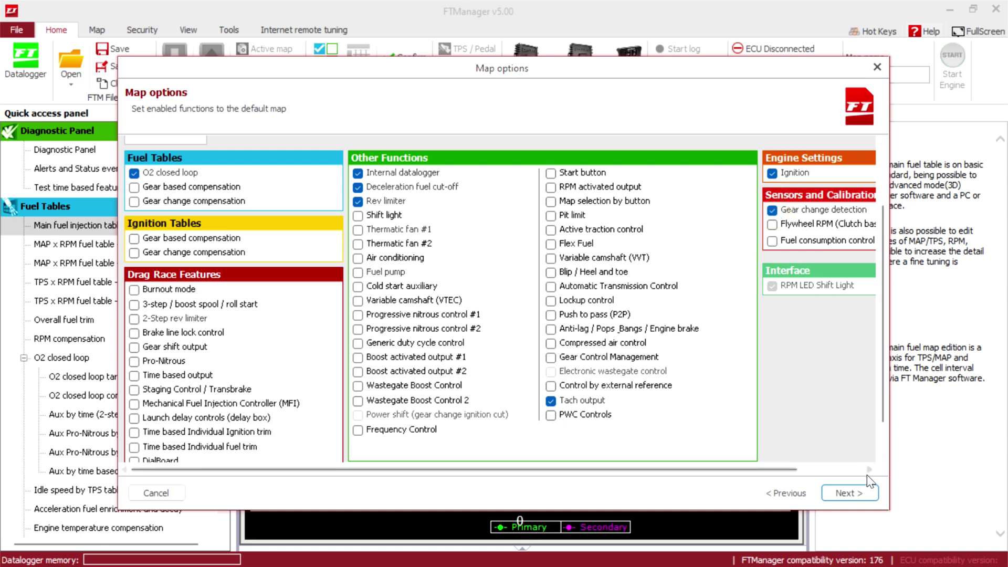
left_click(856, 492)
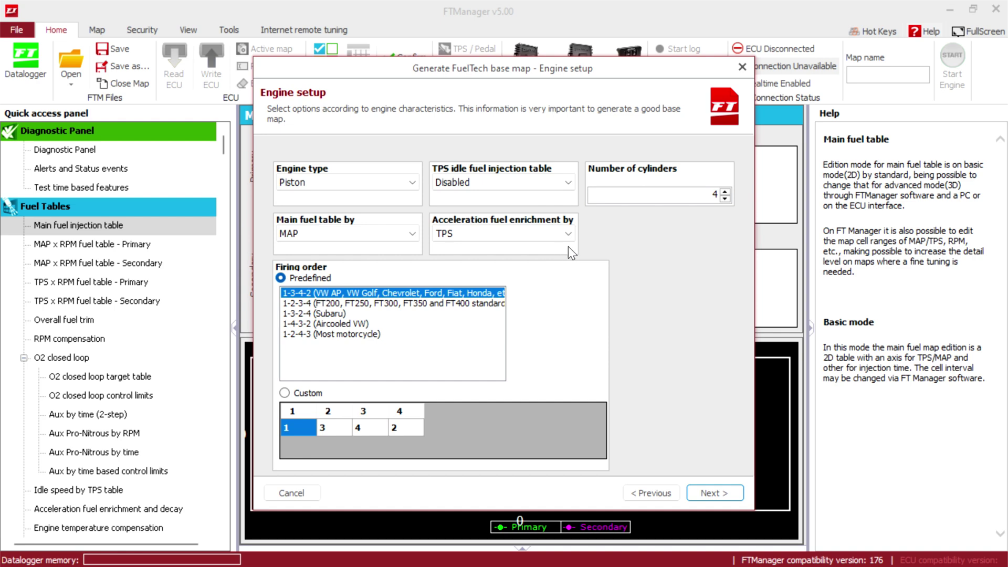
Set the engine to 6 cylinders with the predefined 1-4-2-5-3-6 (Ford V6 and Honda V6) firing order
left_click(727, 194)
left_click(726, 194)
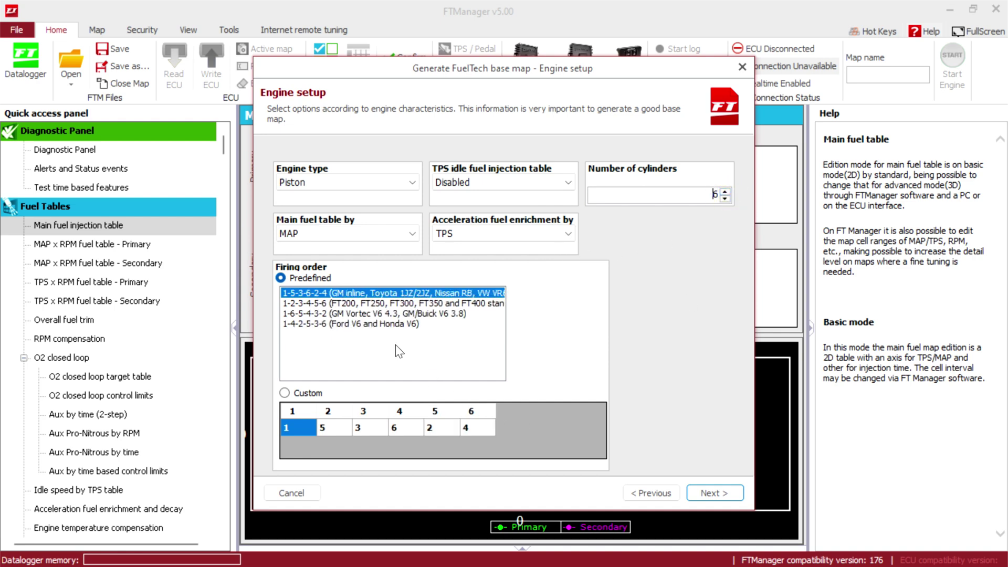
left_click(377, 324)
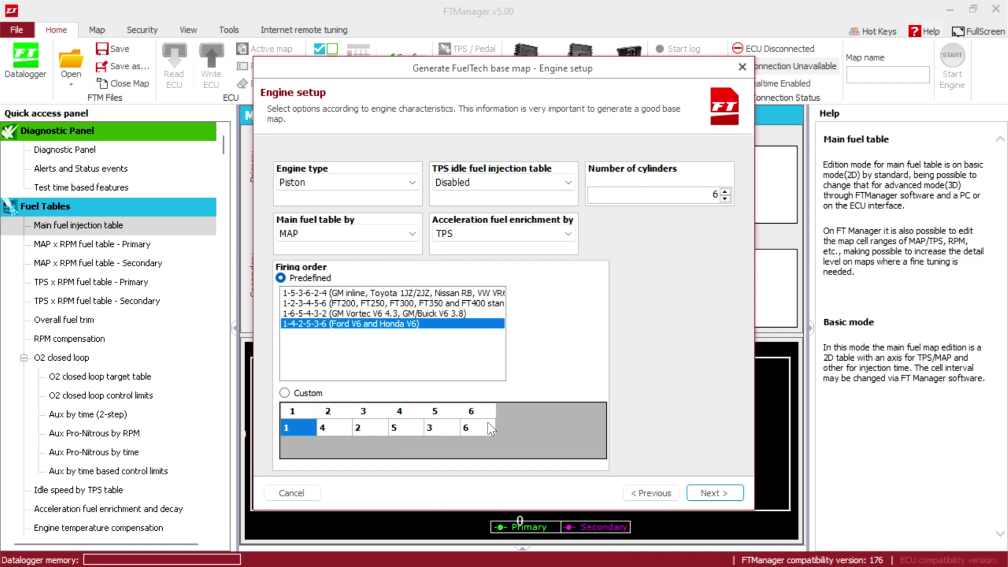
left_click(726, 487)
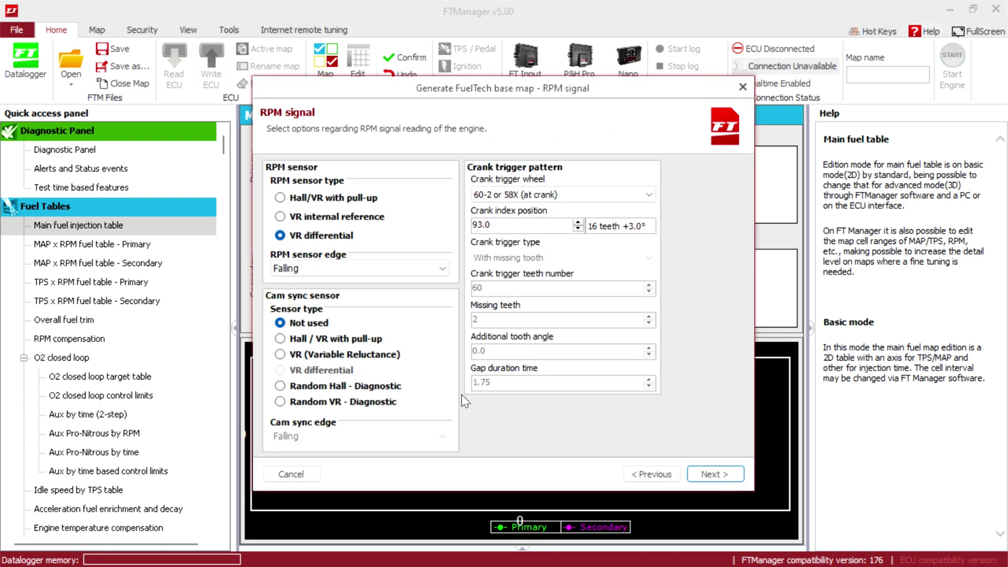
Set both the RPM sensor and the cam sync sensor type to Hall/VR with pull-up
left_click(280, 198)
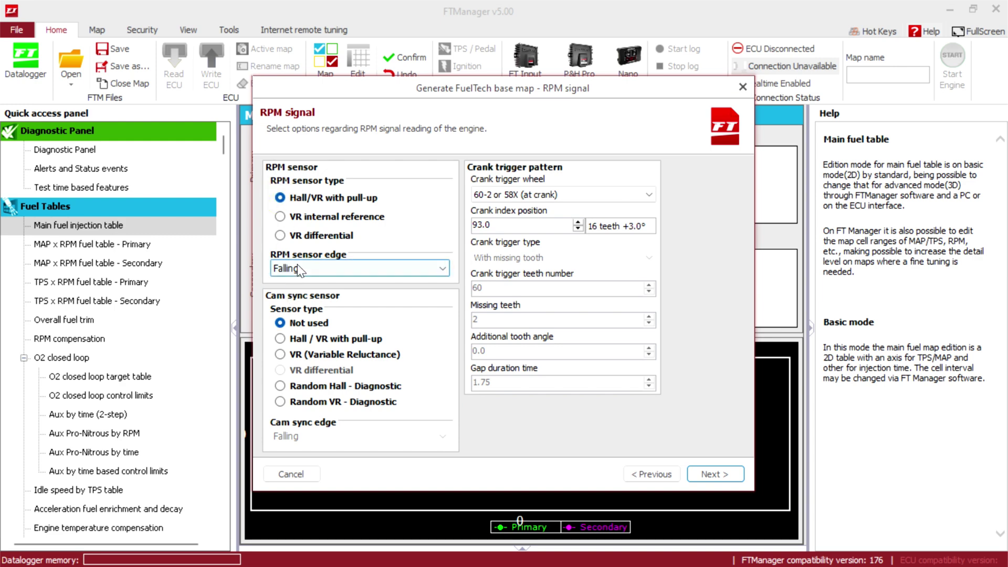
left_click(281, 339)
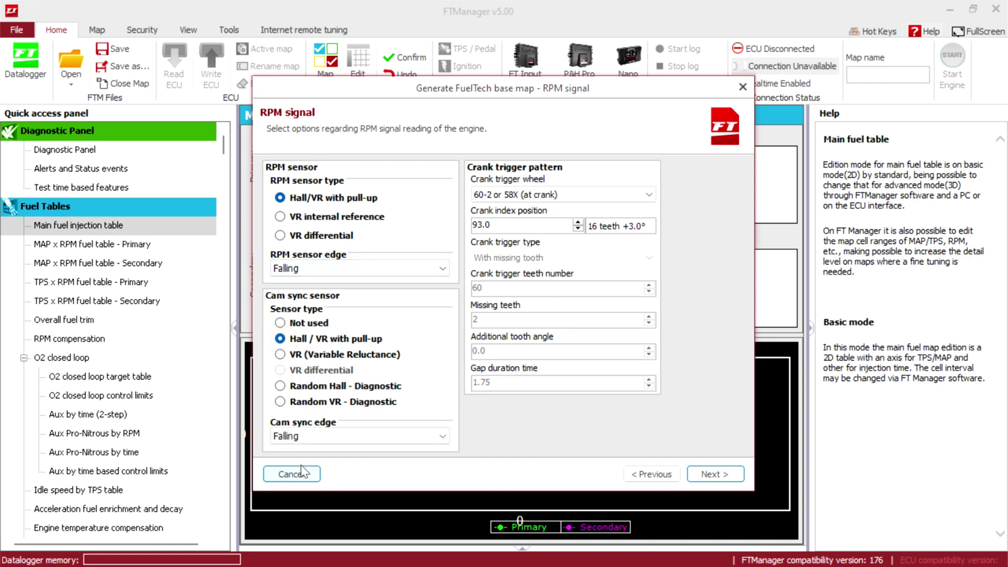
Set the crank trigger wheel to Custom and its trigger type to No missing tooth
left_click(619, 194)
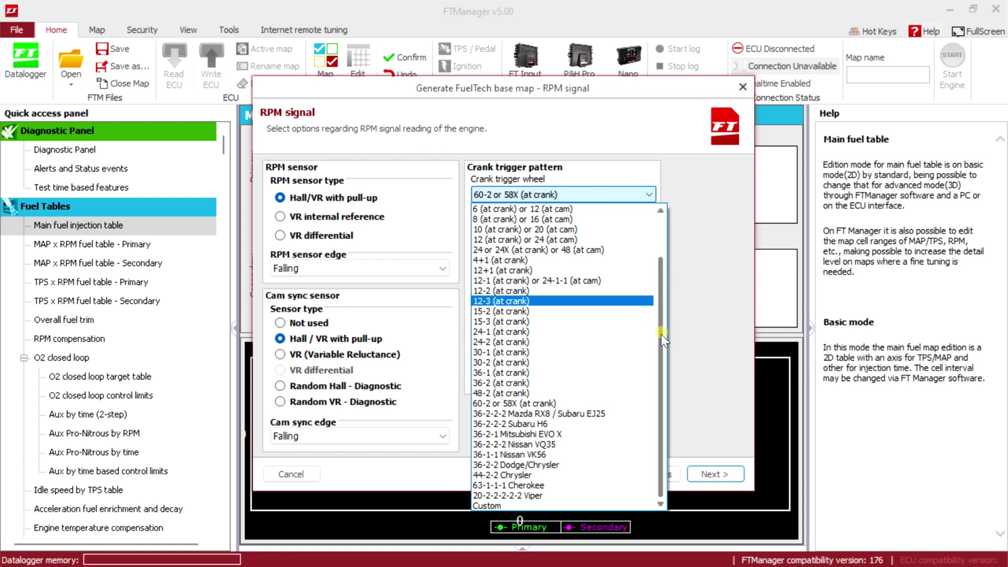
left_click(718, 302)
left_click(642, 200)
left_click(499, 507)
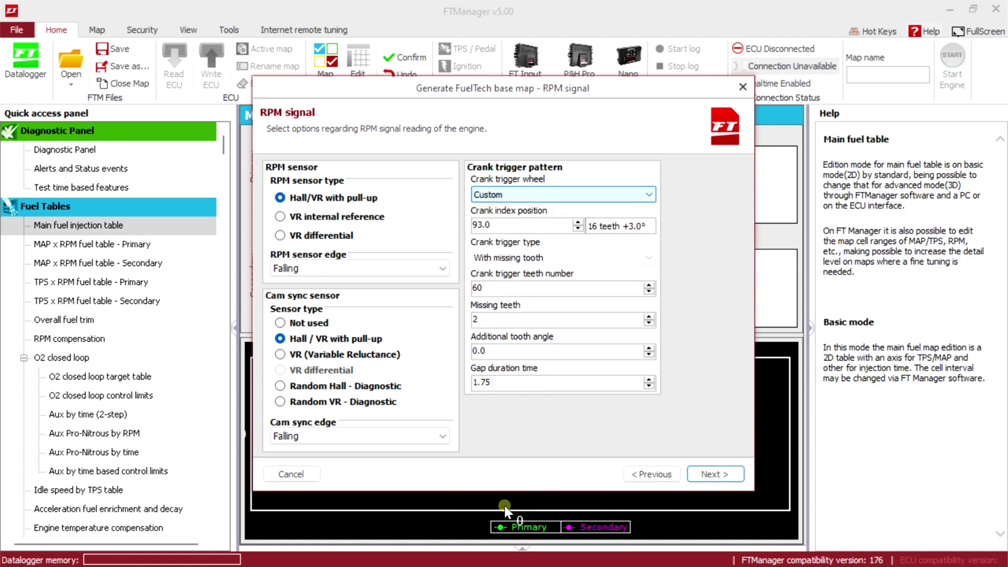
left_click(600, 258)
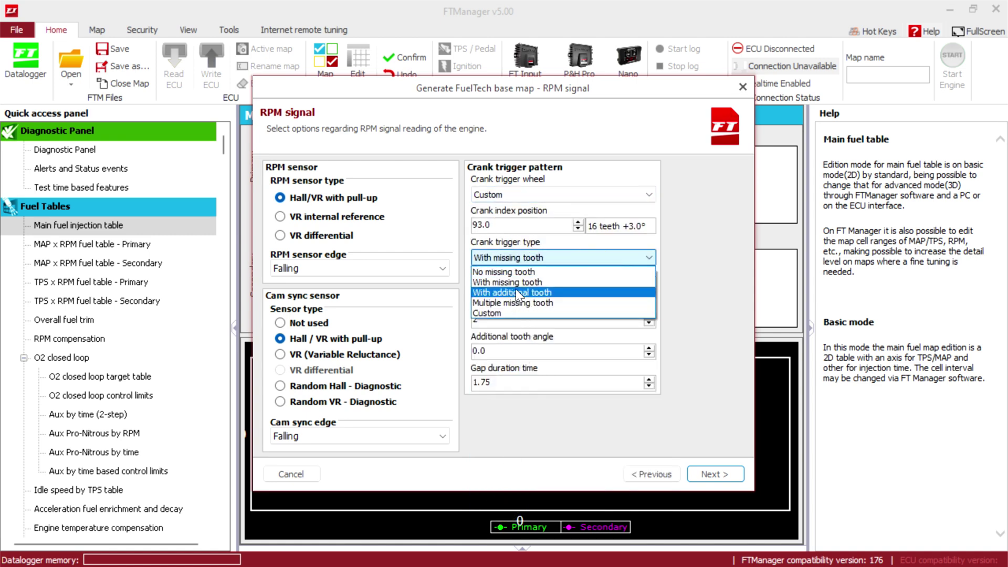
left_click(532, 272)
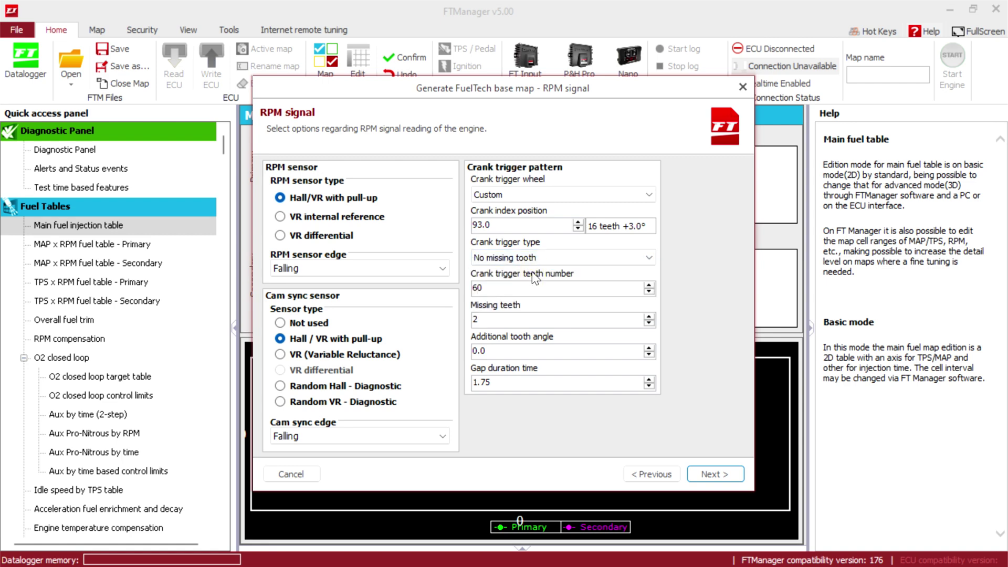
Set the crank trigger to 12 teeth, lower the missing teeth value, and set the crank index position to 21
left_click(609, 288)
key("BackSpace")
key("BackSpace")
type("121")
left_click(654, 322)
double_click(478, 225)
type("21")
left_click(609, 382)
left_click(489, 287)
key("BackSpace")
left_click(710, 474)
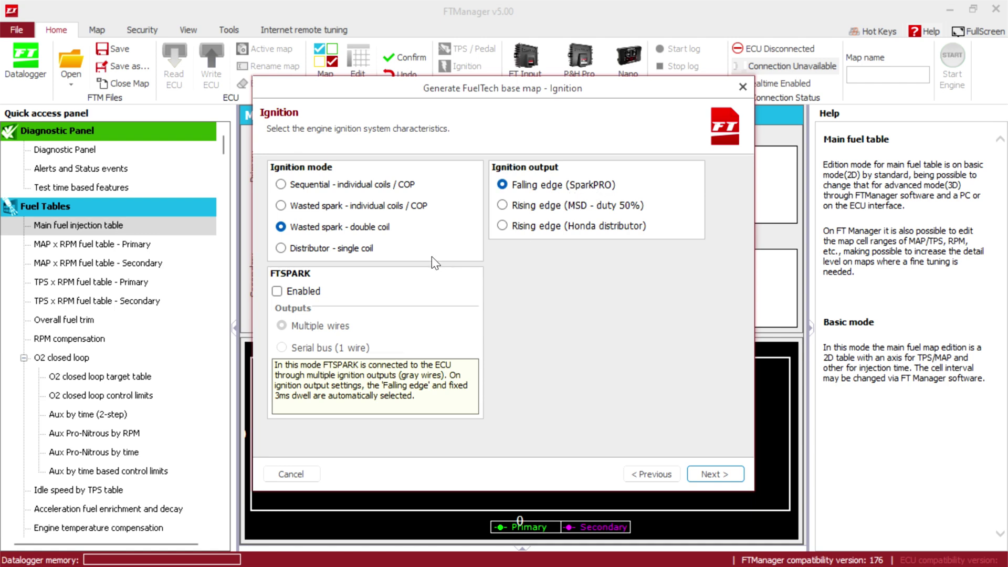
Accept the default ignition settings and make the primary injectors Sequential with a bank total flow of 138 lb/h
left_click(725, 476)
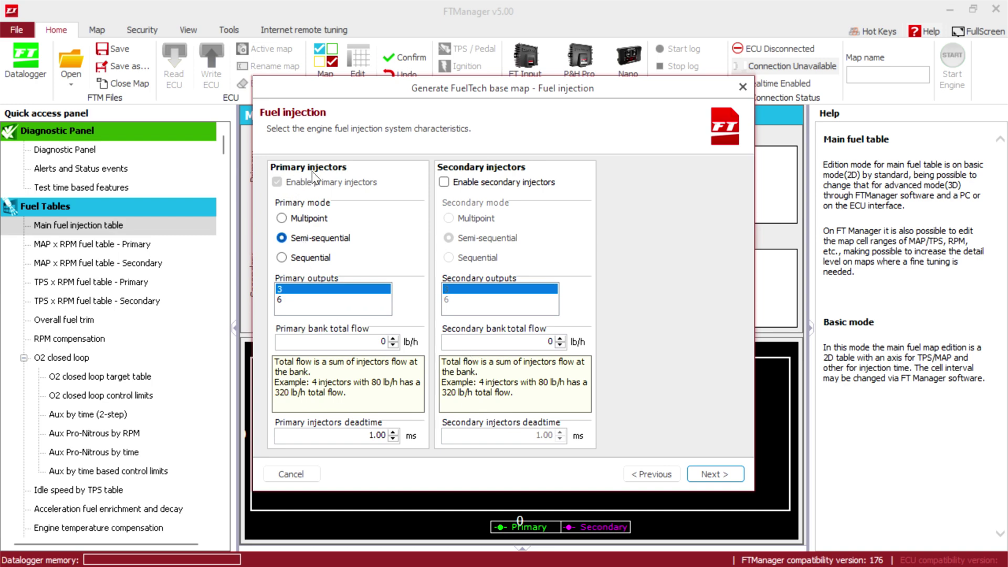
left_click(281, 258)
left_click(382, 341)
type("138")
key("BackSpace")
Set the primary injectors deadtime to 0.52 ms and accept the fuel injection settings
left_click(381, 436)
key("BackSpace")
key("BackSpace")
key("BackSpace")
type(".52")
left_click(723, 471)
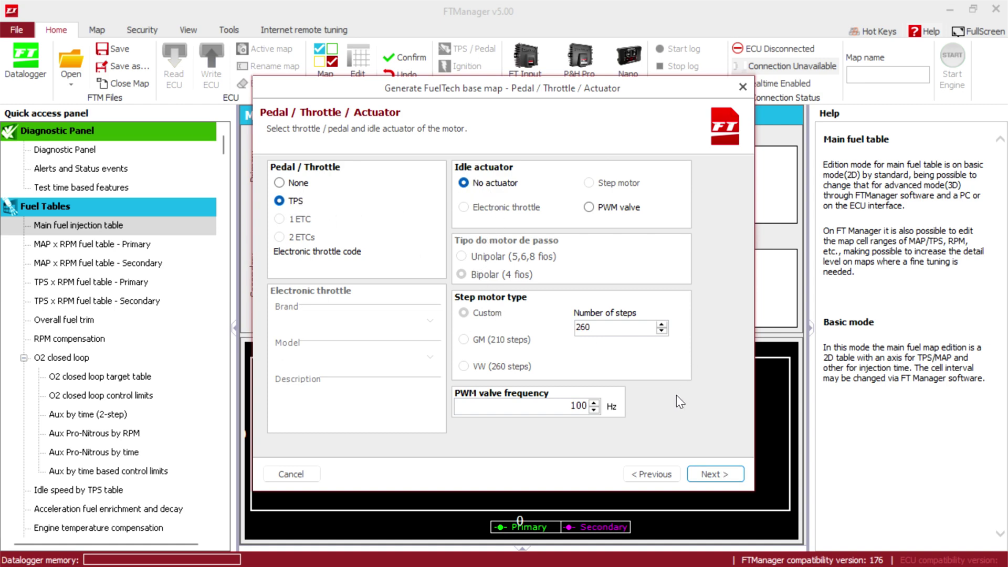
Generate the base map with high compression and the Gas fuel type, and open its wiring harness diagram
left_click(722, 472)
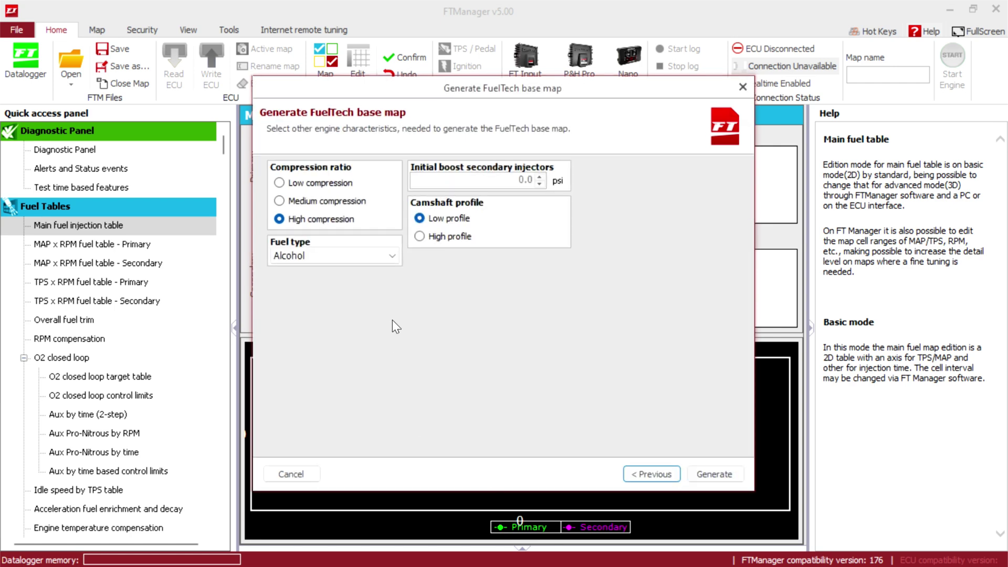
left_click(278, 218)
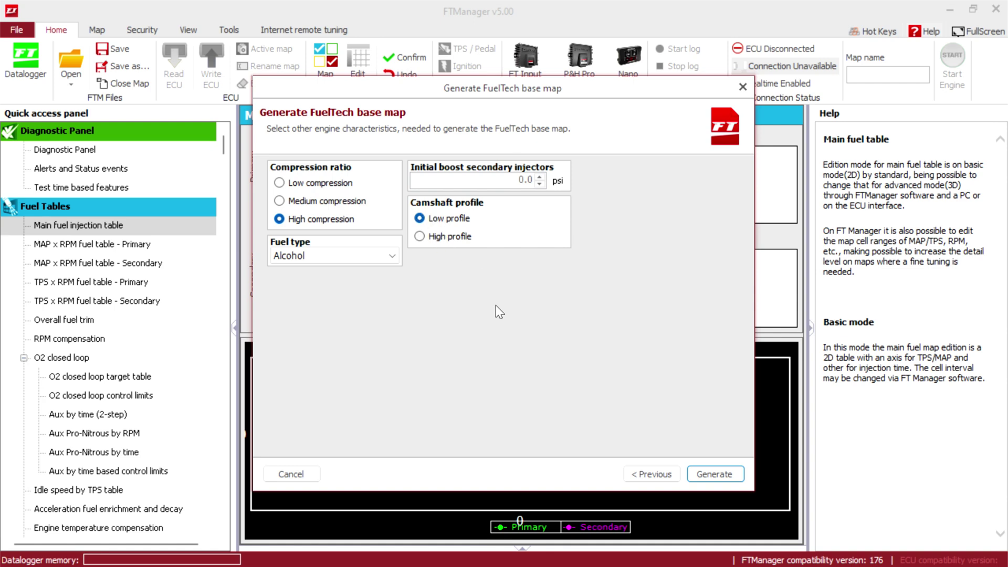
left_click(388, 257)
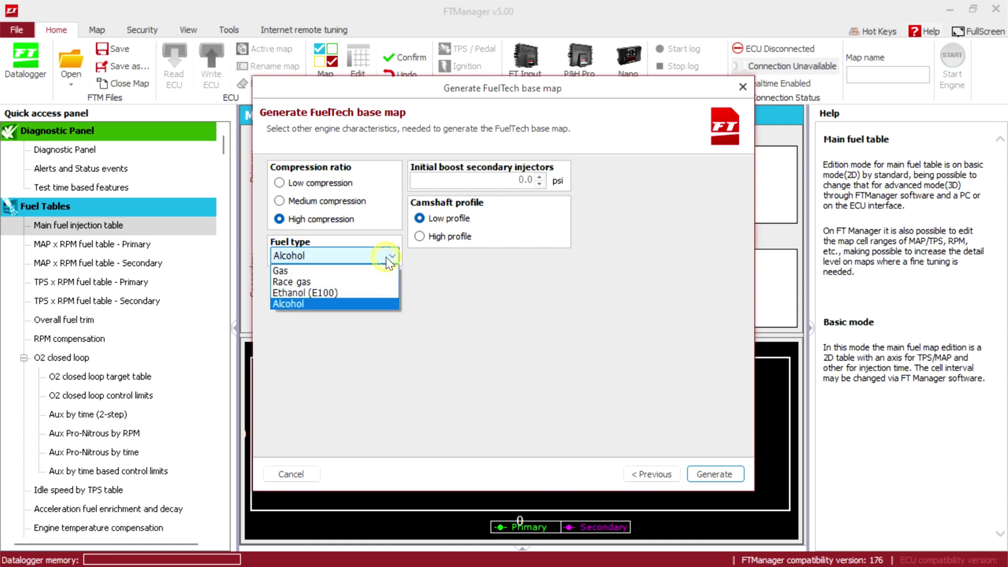
left_click(350, 271)
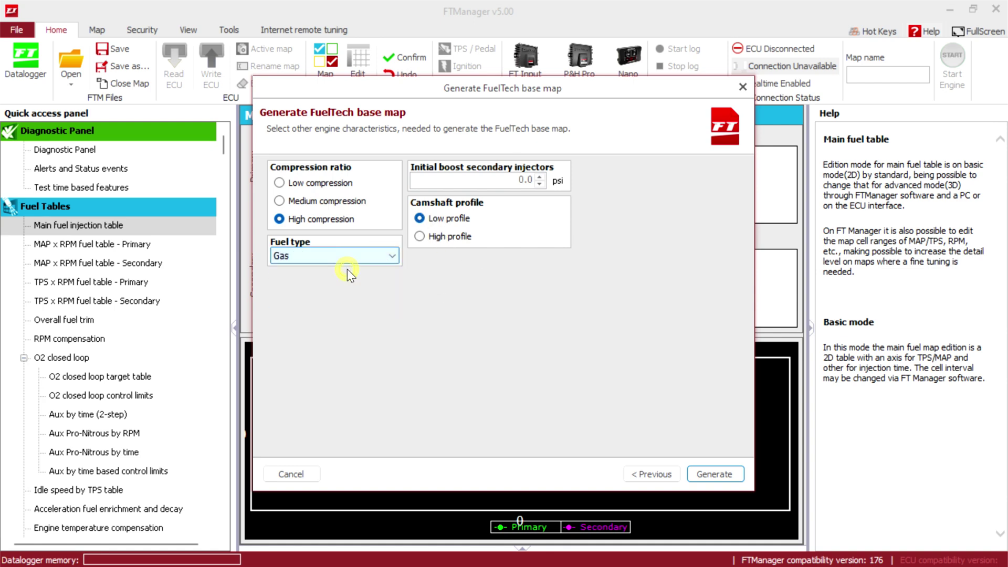
left_click(719, 472)
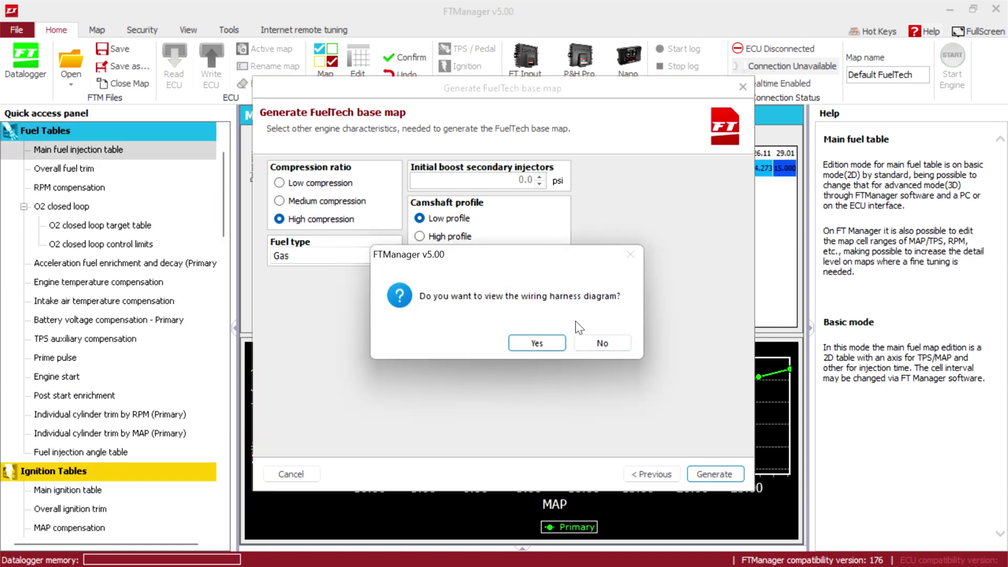
left_click(536, 344)
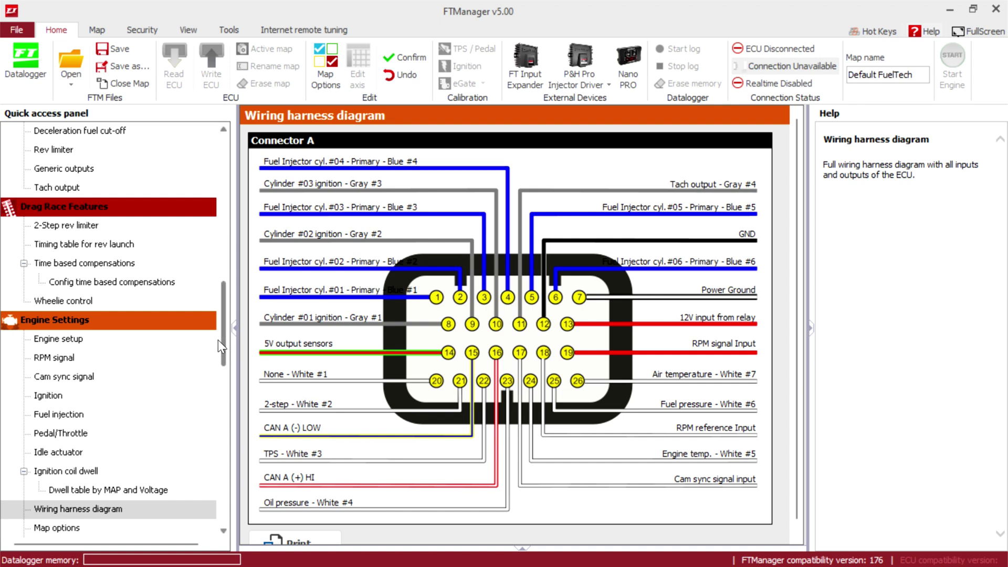
Assign O2 General to white wire input #1 in the sensor inputs, keeping the input enabled
scroll(225, 343, "down", 5)
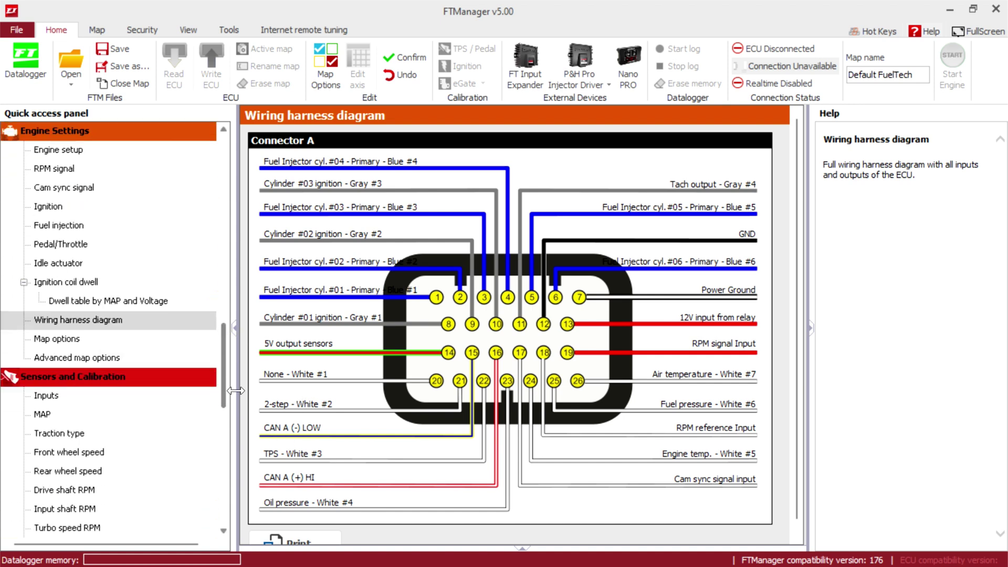
left_click(42, 395)
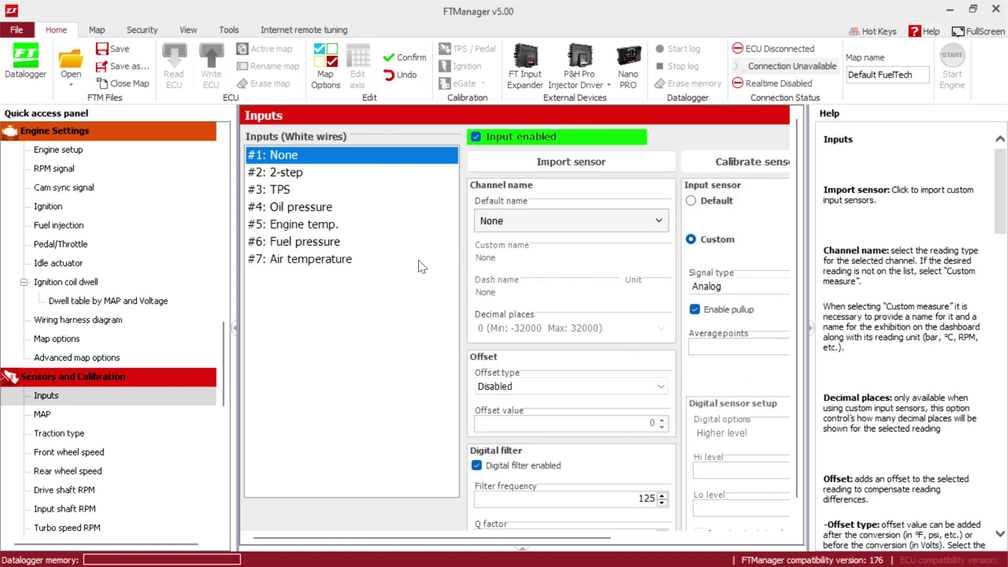
left_click(309, 155)
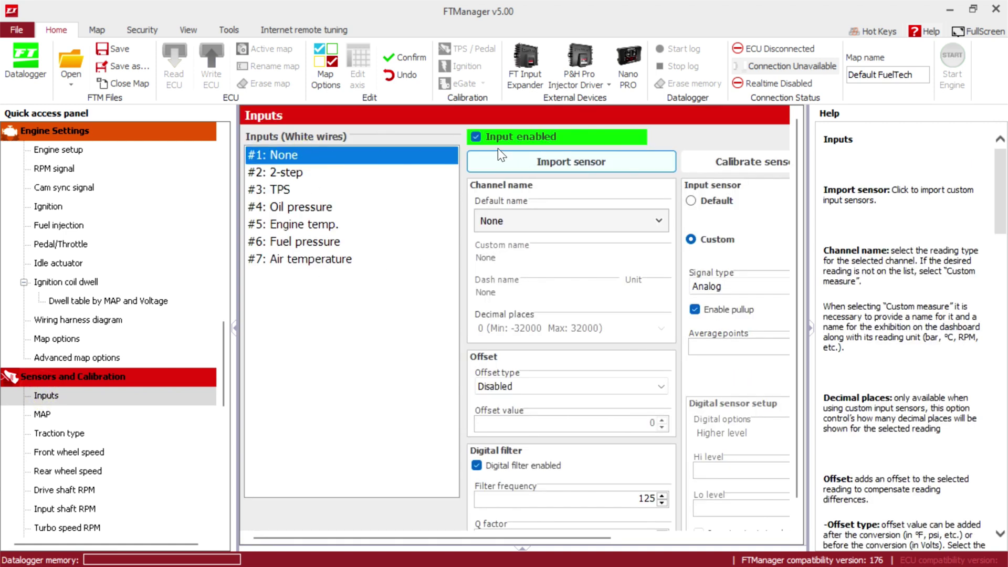
left_click(476, 137)
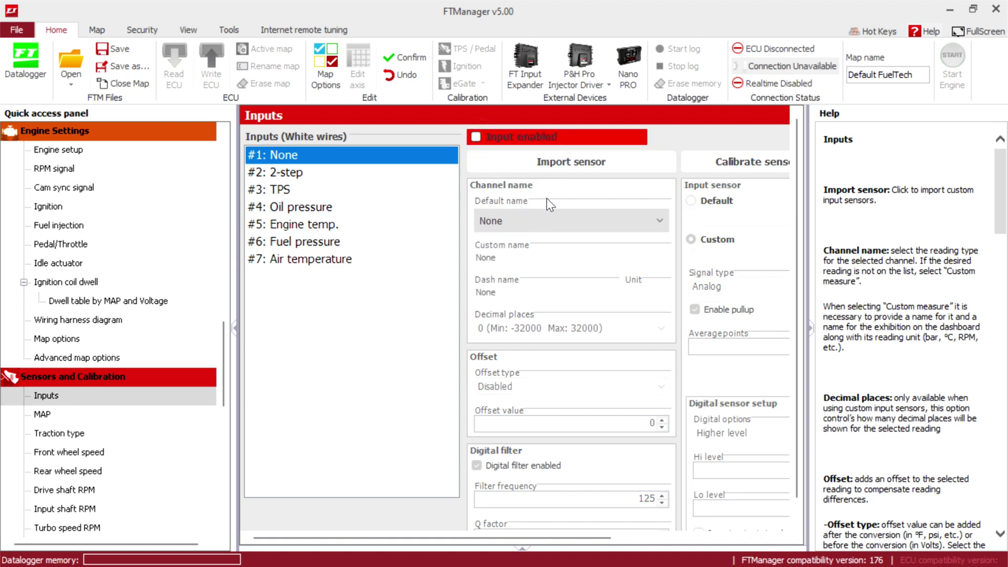
left_click(476, 138)
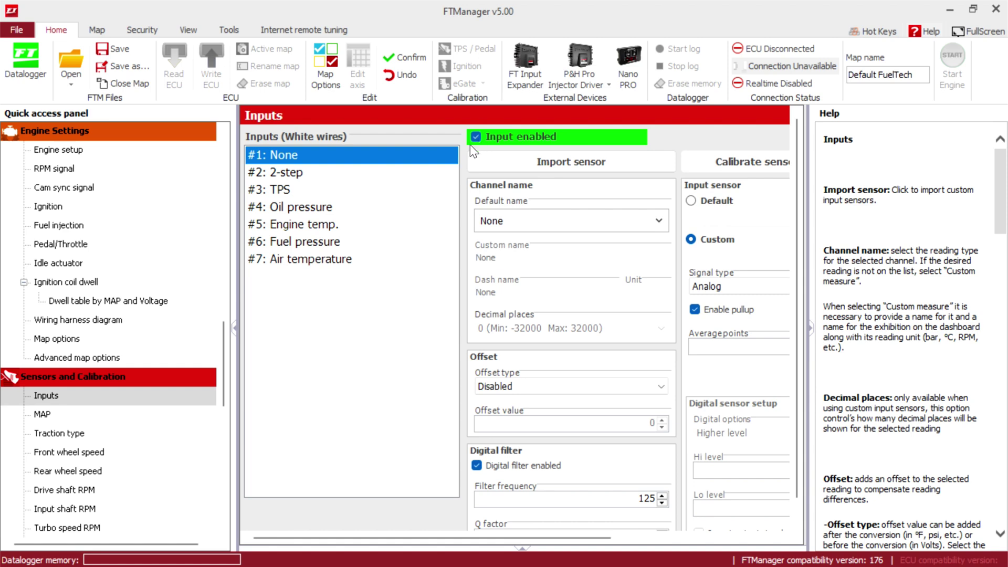
left_click(659, 225)
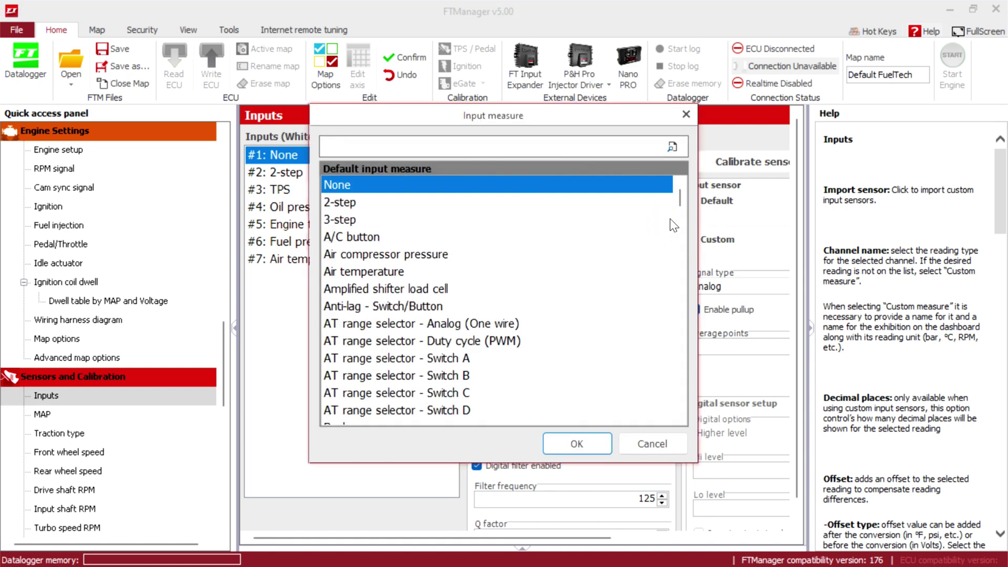
left_click_drag(679, 197, 708, 342)
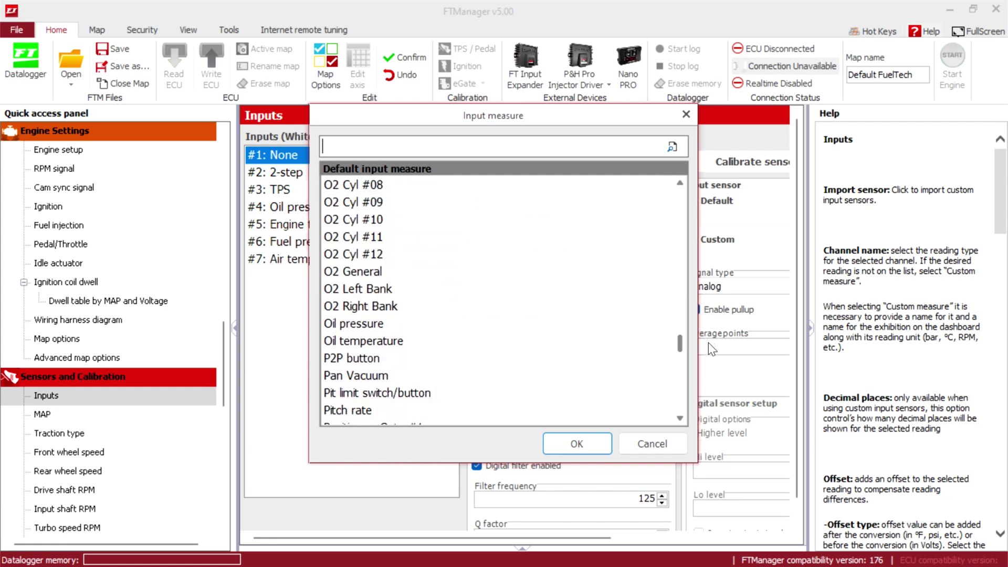
left_click(382, 273)
left_click(565, 439)
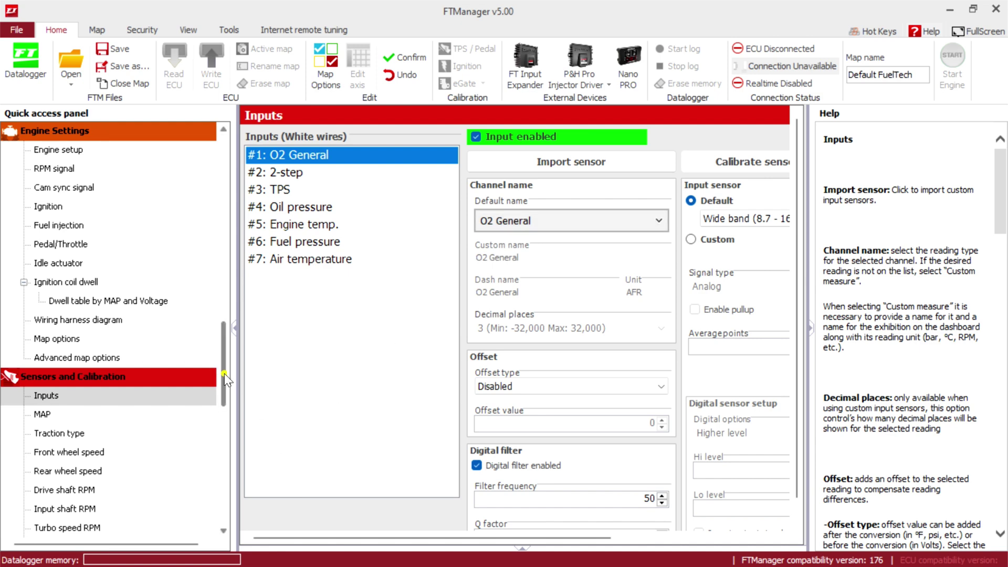
Open the engine setup and lower the maximum engine speed and the maximum boost
left_click_drag(225, 373, 224, 379)
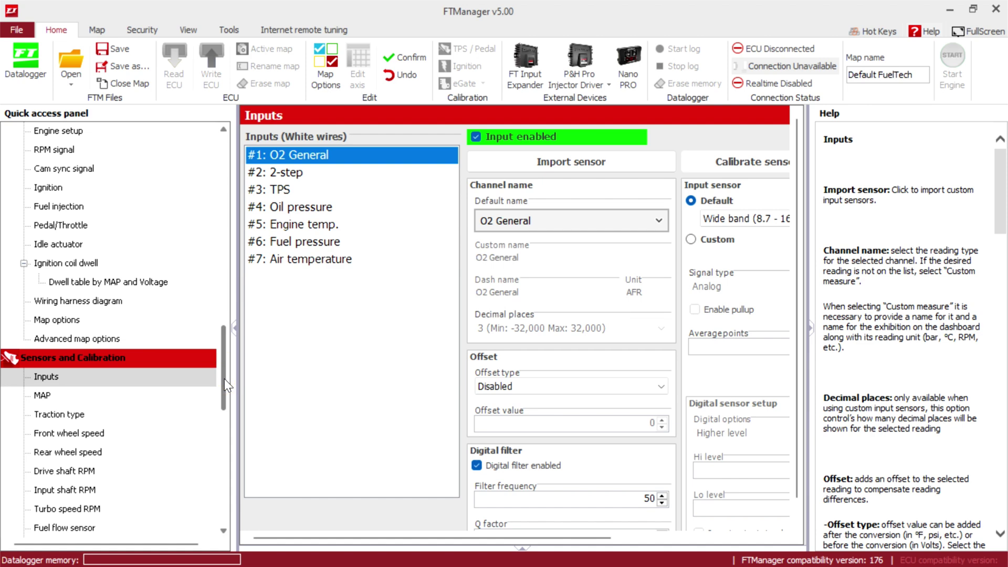
left_click_drag(225, 379, 224, 405)
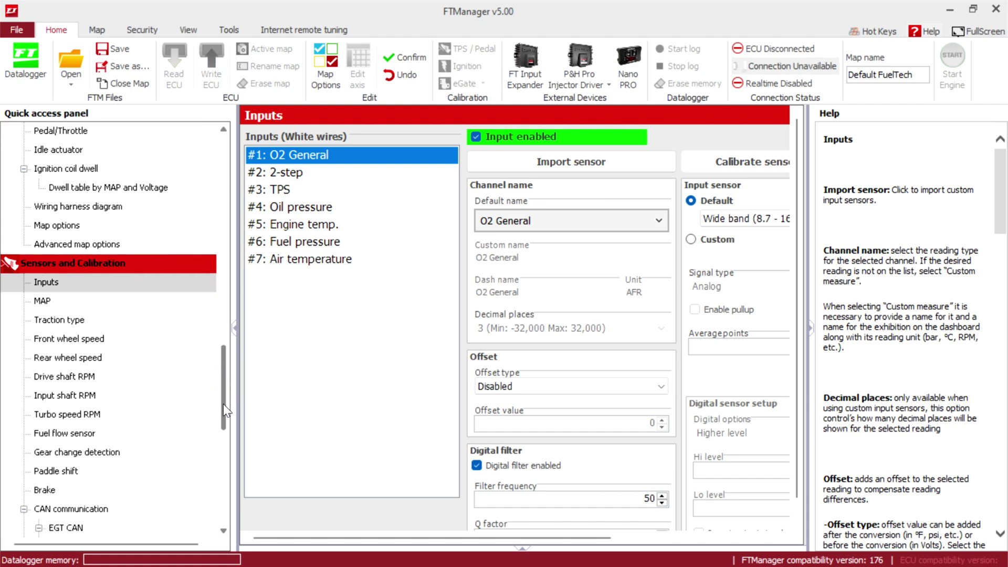
left_click_drag(224, 404, 221, 366)
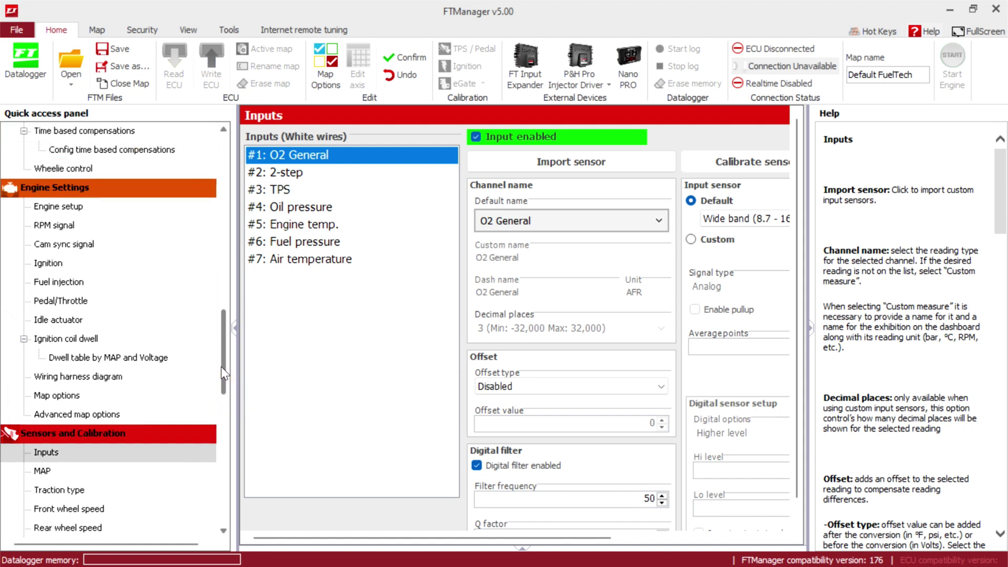
left_click(77, 209)
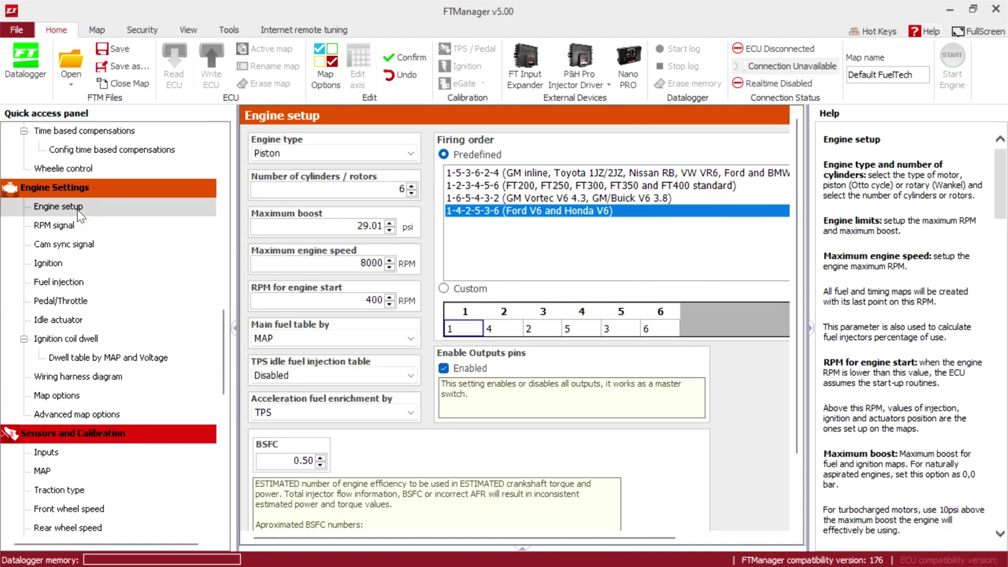
left_click(393, 268)
left_click(393, 267)
left_click(392, 266)
left_click(389, 229)
left_click_drag(392, 233, 391, 233)
Check the RPM signal settings and set the cam sync reading mode to Multi teeth
left_click(64, 226)
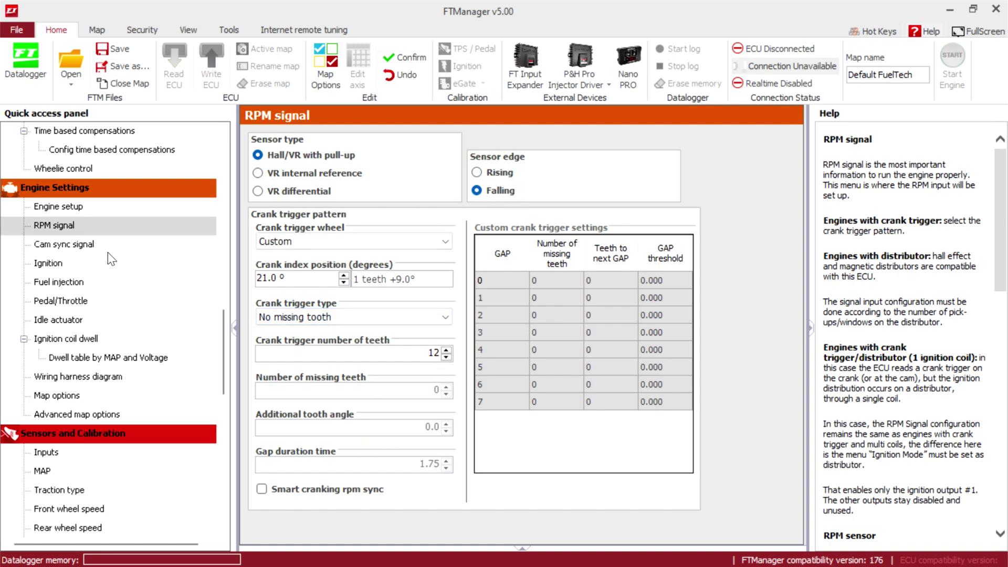
left_click(92, 244)
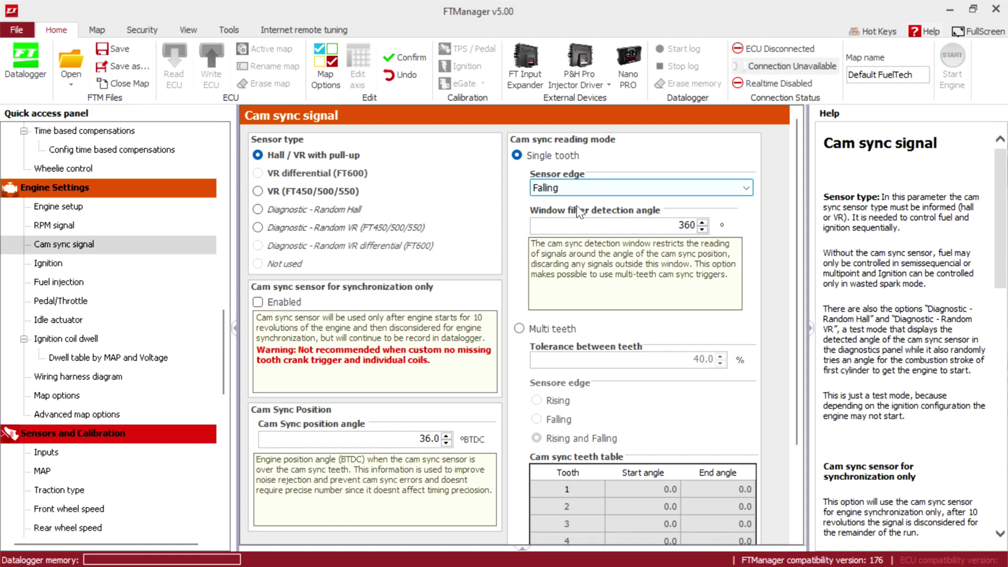
left_click(519, 328)
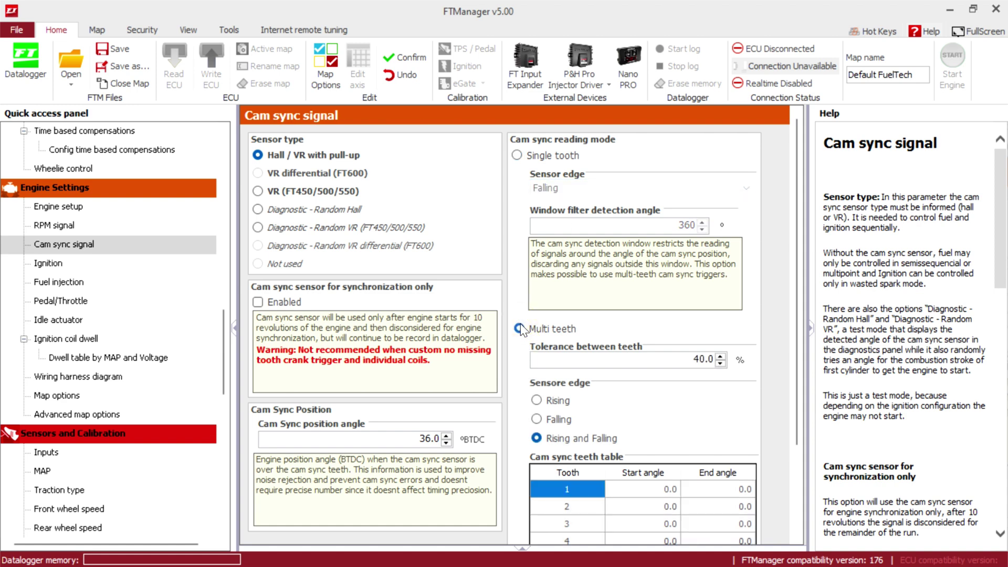
left_click_drag(798, 300, 806, 391)
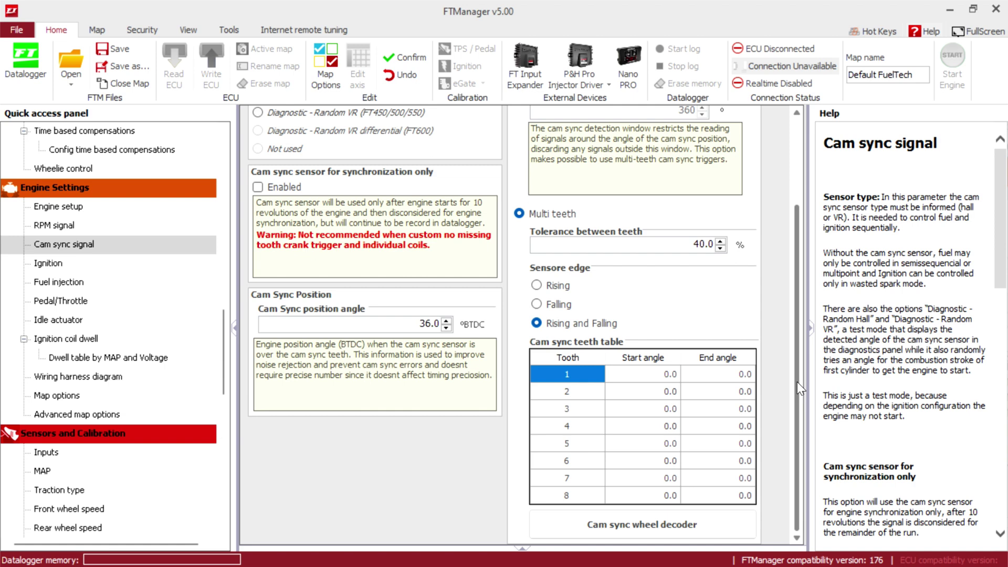
left_click_drag(797, 382, 798, 360)
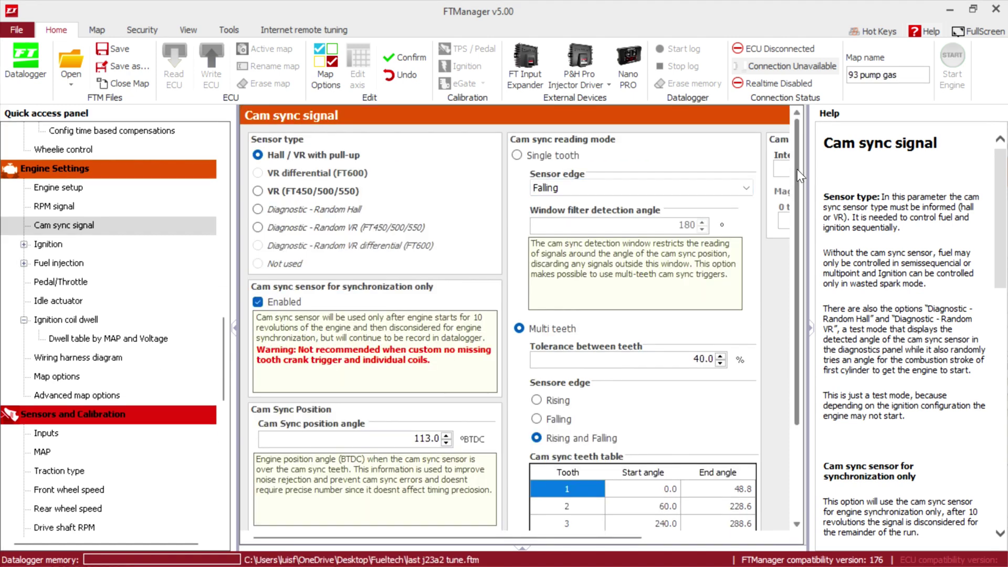
Examine the cam sync position angle, multi-teeth settings and teeth table in the 93 pump gas map
left_click_drag(797, 169, 823, 285)
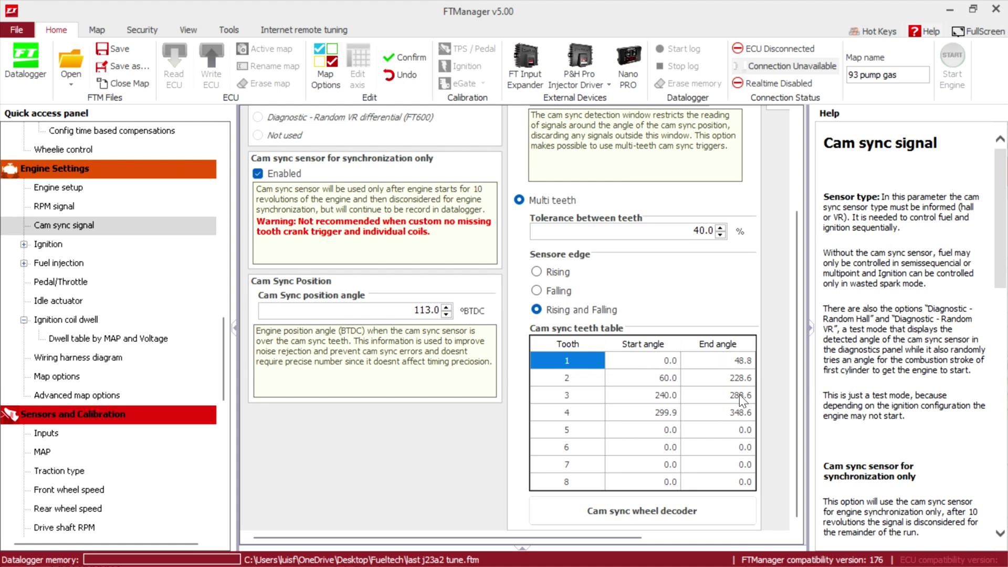
left_click_drag(797, 319, 797, 224)
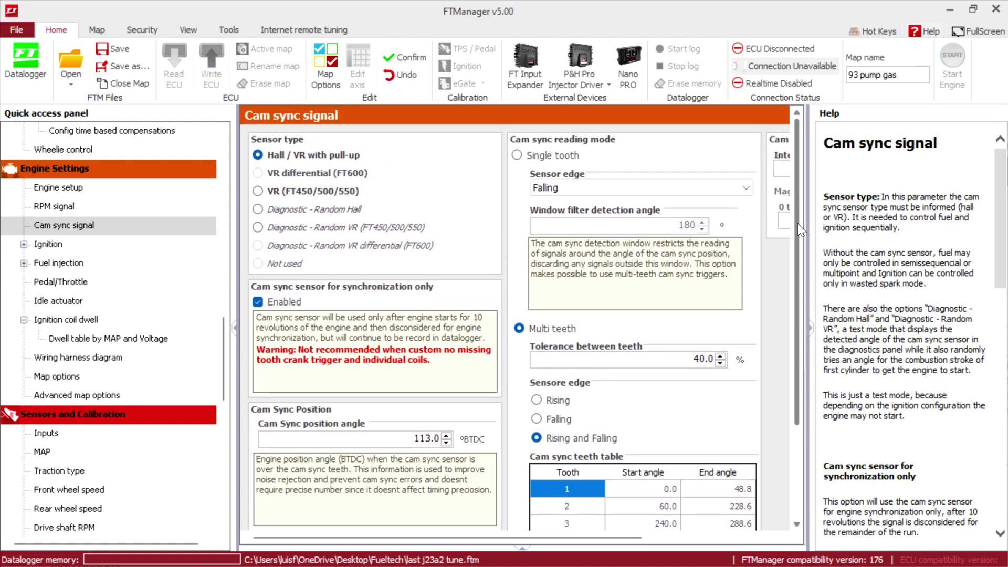
left_click_drag(436, 540, 464, 542)
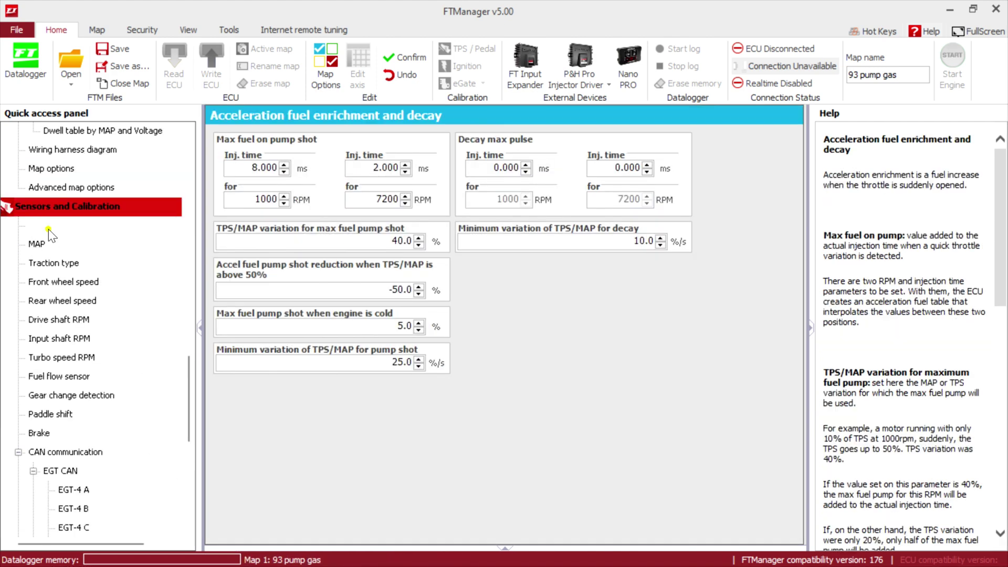
Examine the channel, sensor type, pull-up and offset of white wire inputs #1 to #6 in the 93 pump gas map
left_click(49, 229)
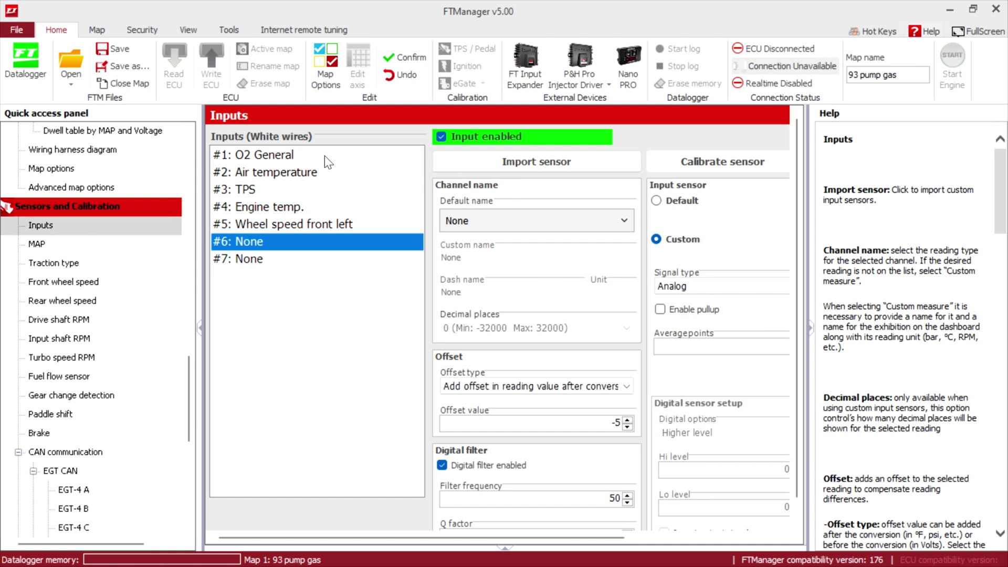
left_click(268, 158)
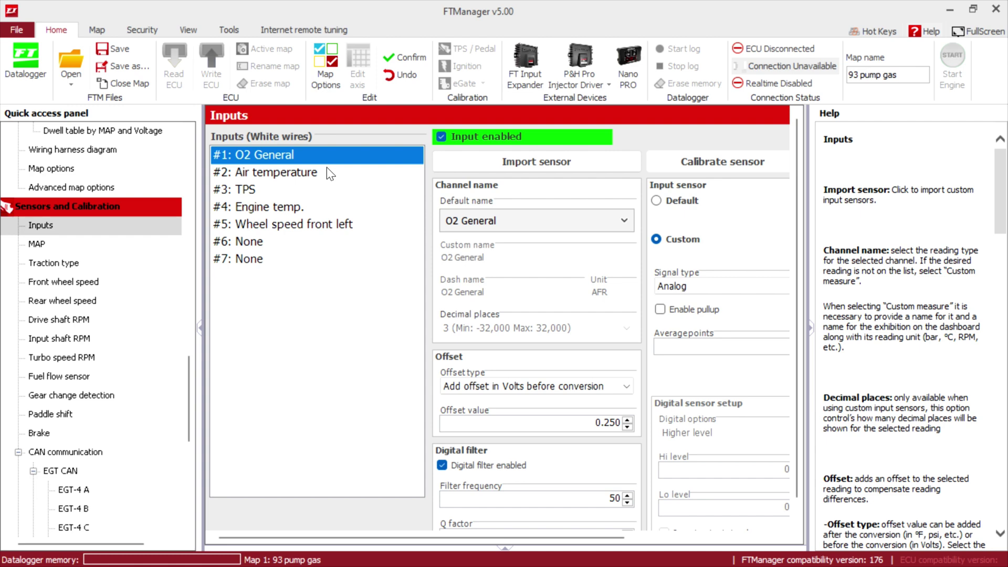
left_click(293, 176)
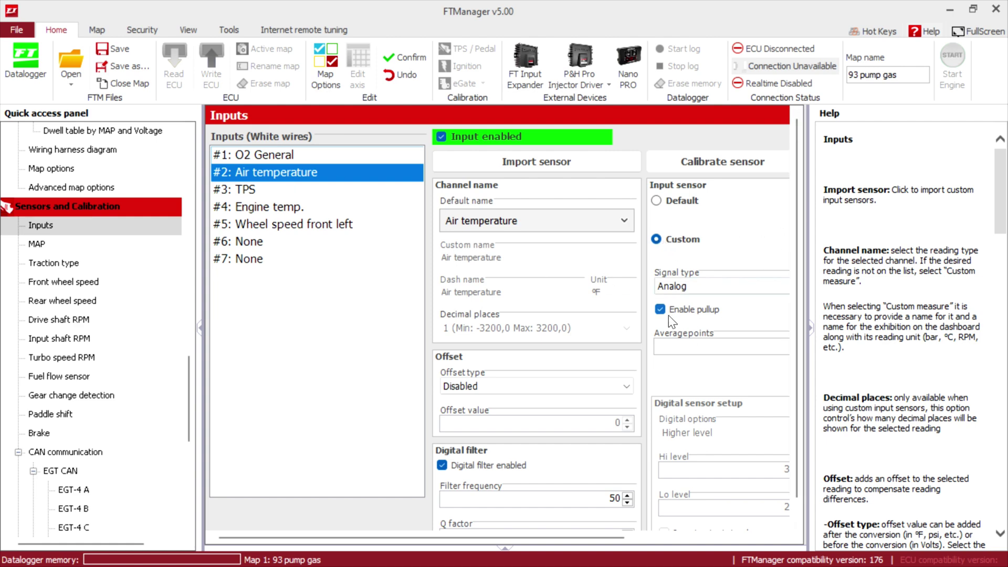
left_click(245, 195)
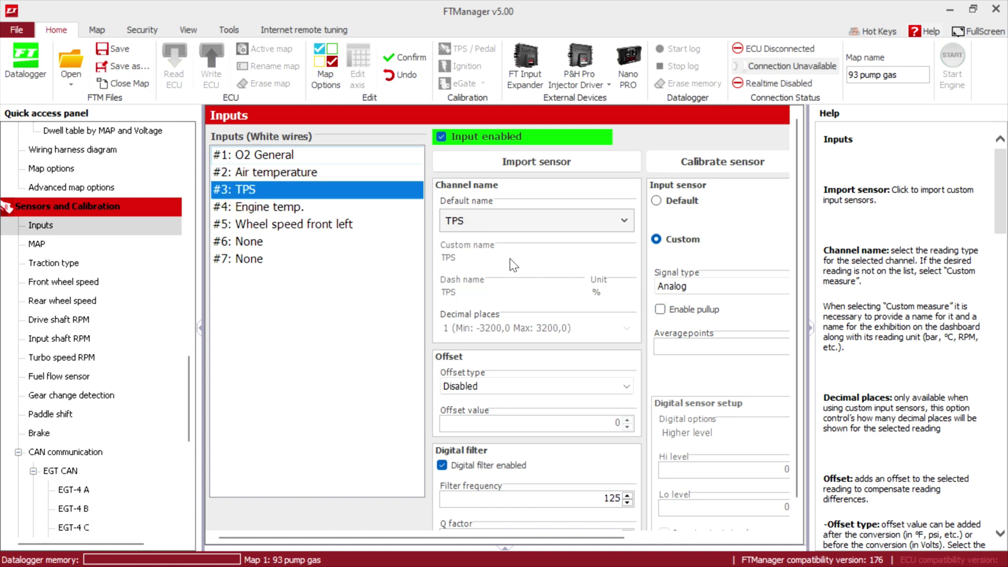
left_click(304, 210)
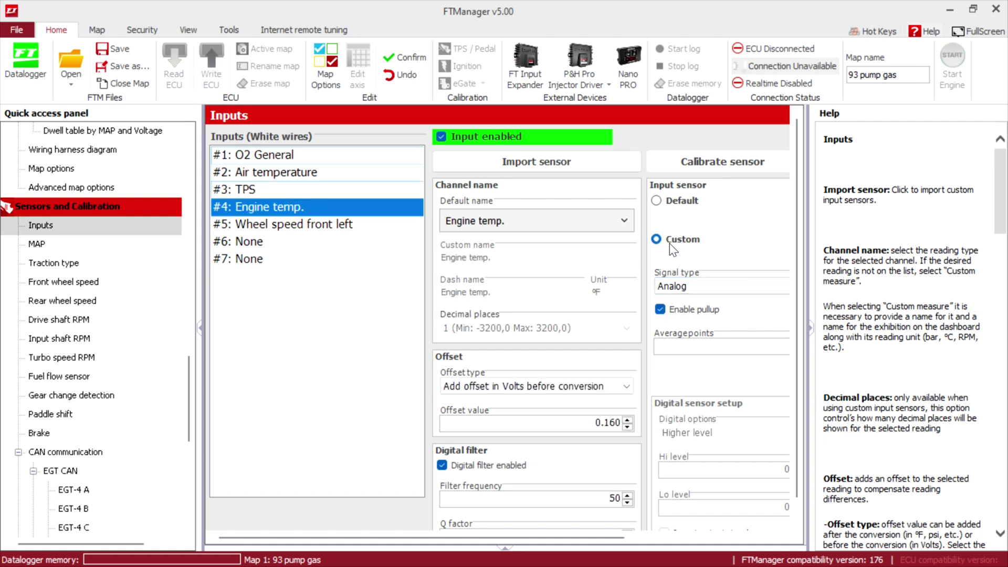
left_click(317, 223)
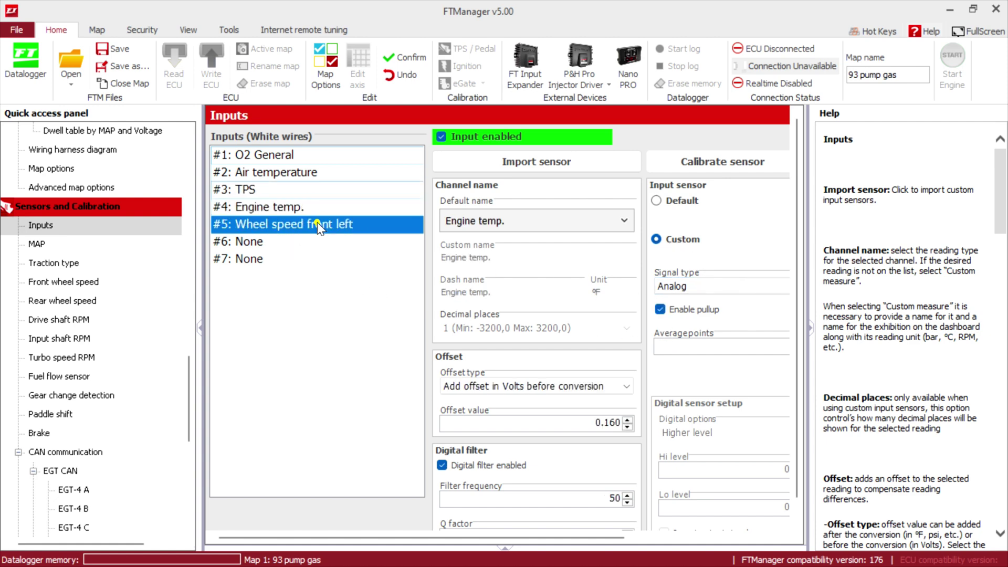
left_click(235, 243)
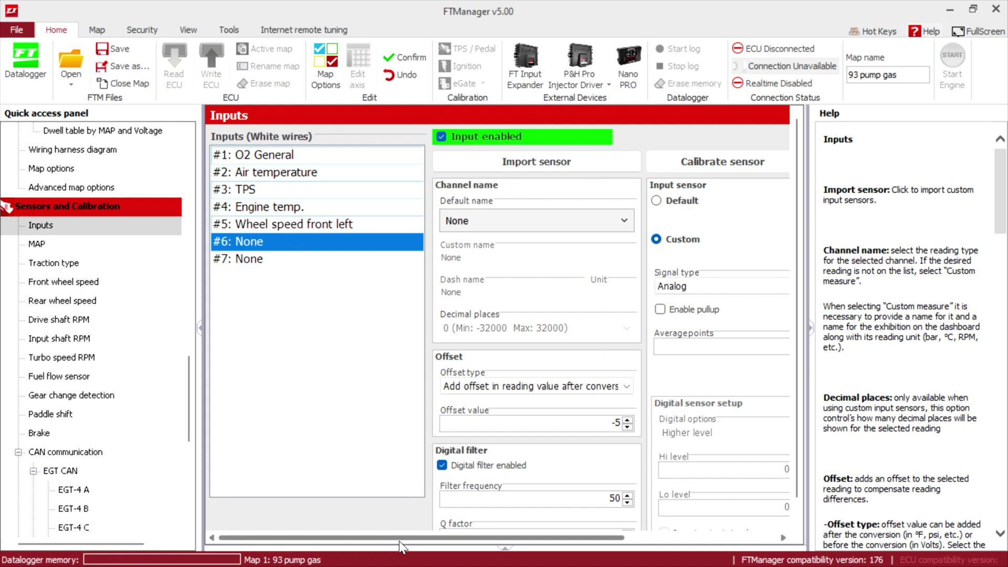
left_click_drag(354, 541, 322, 524)
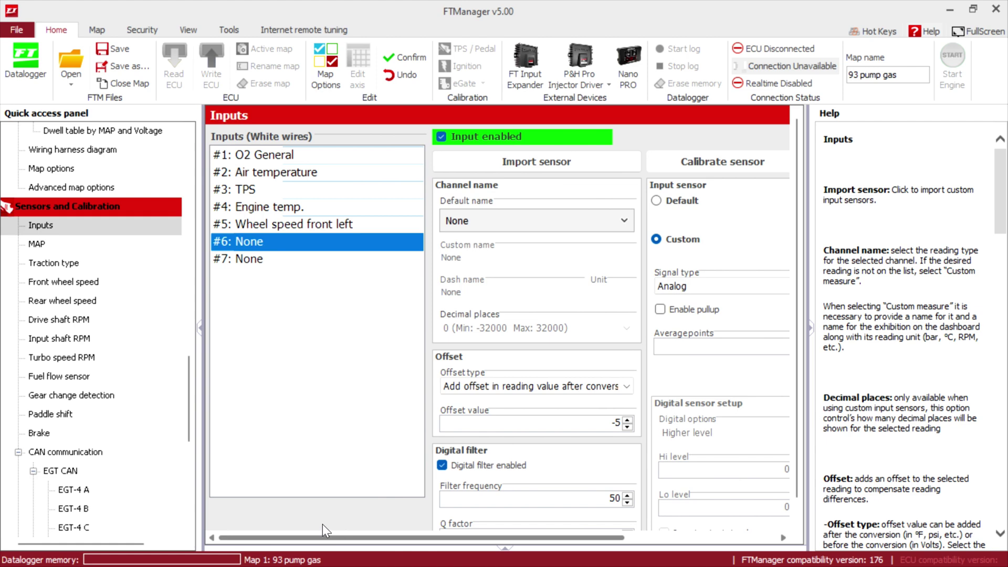
Compare the Air temperature and Engine temp. inputs, examining the custom sensor, pull-up, offset and the engine temperature's interpolation table
left_click(300, 178)
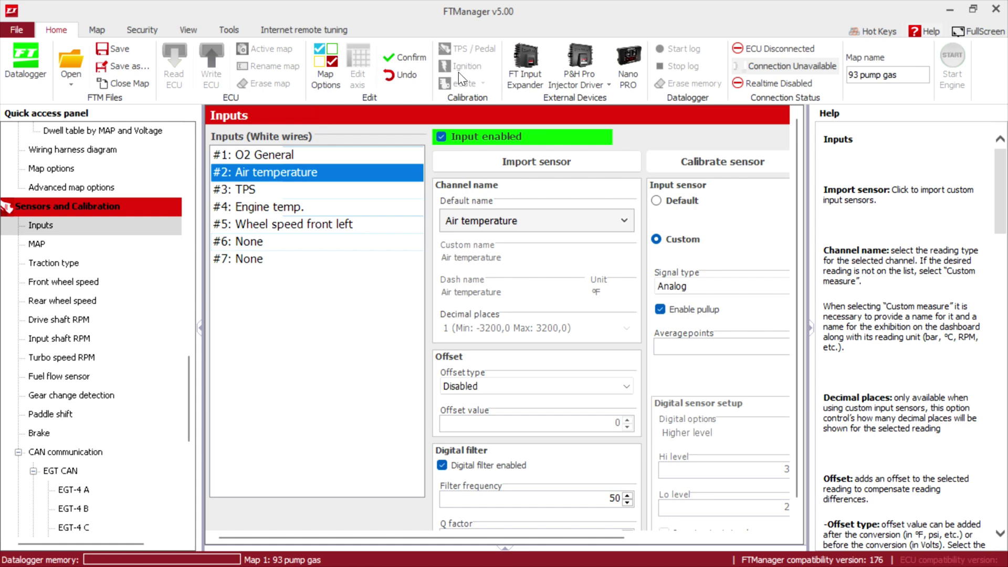
left_click(276, 207)
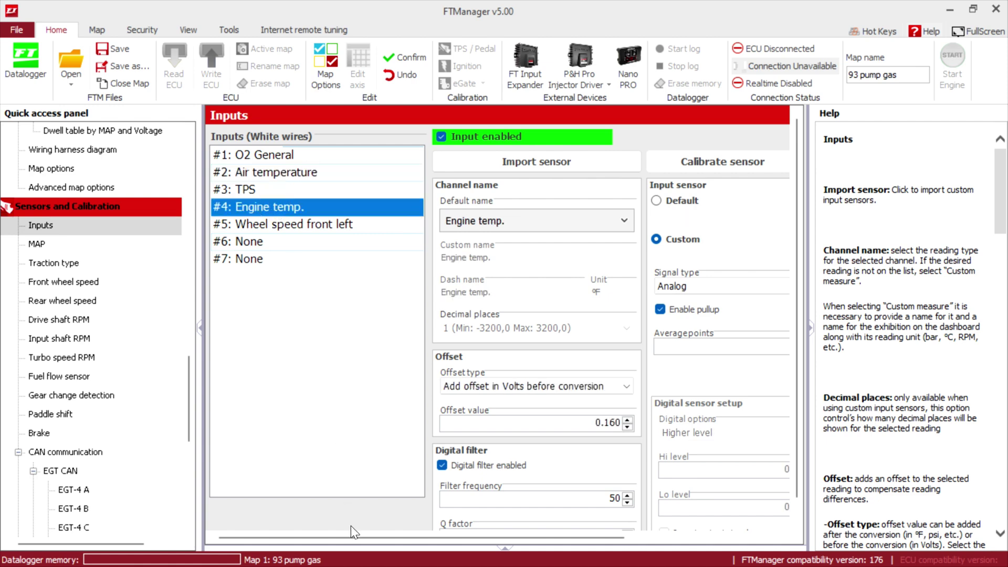
left_click_drag(350, 540, 386, 537)
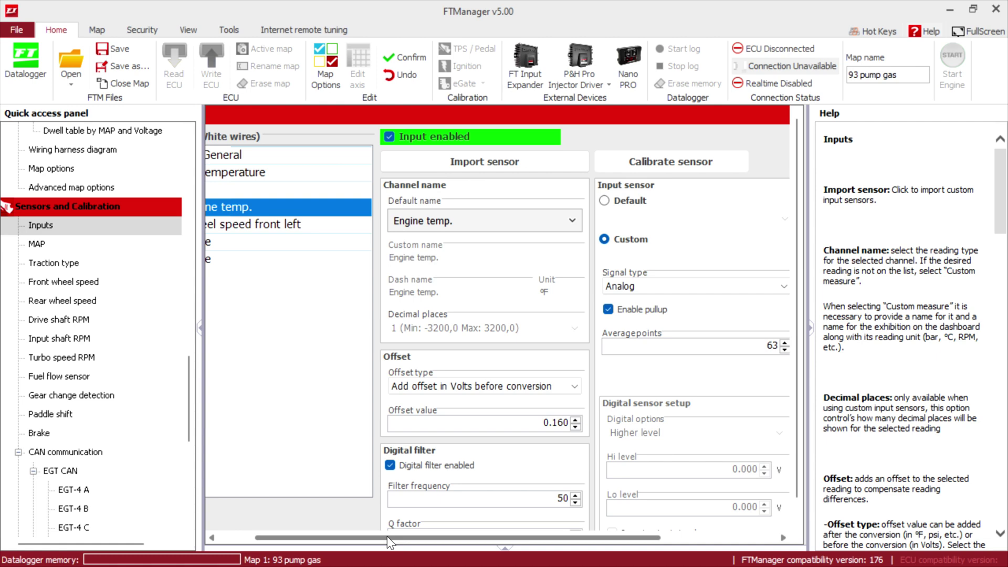
left_click_drag(567, 537, 691, 547)
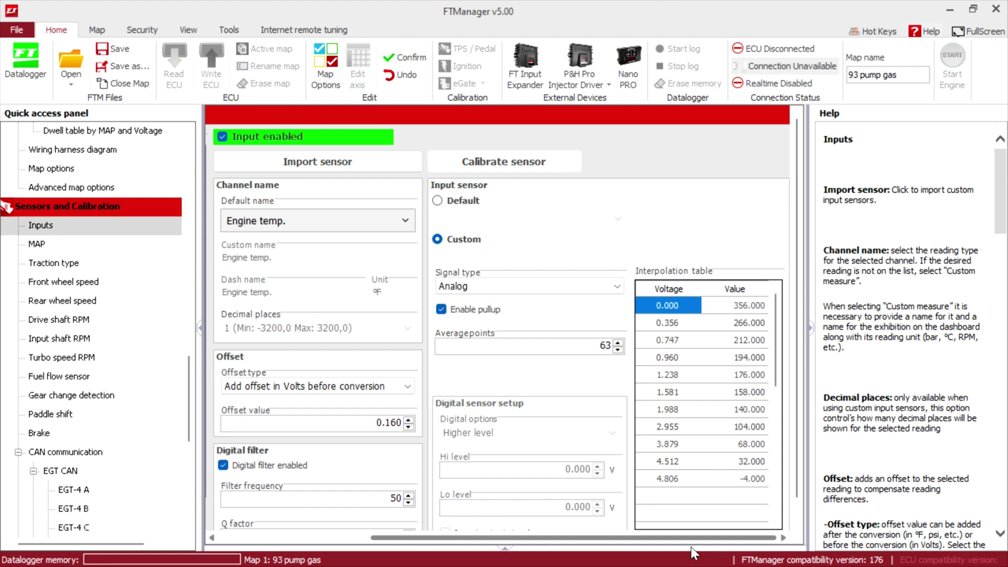
left_click_drag(691, 546, 529, 565)
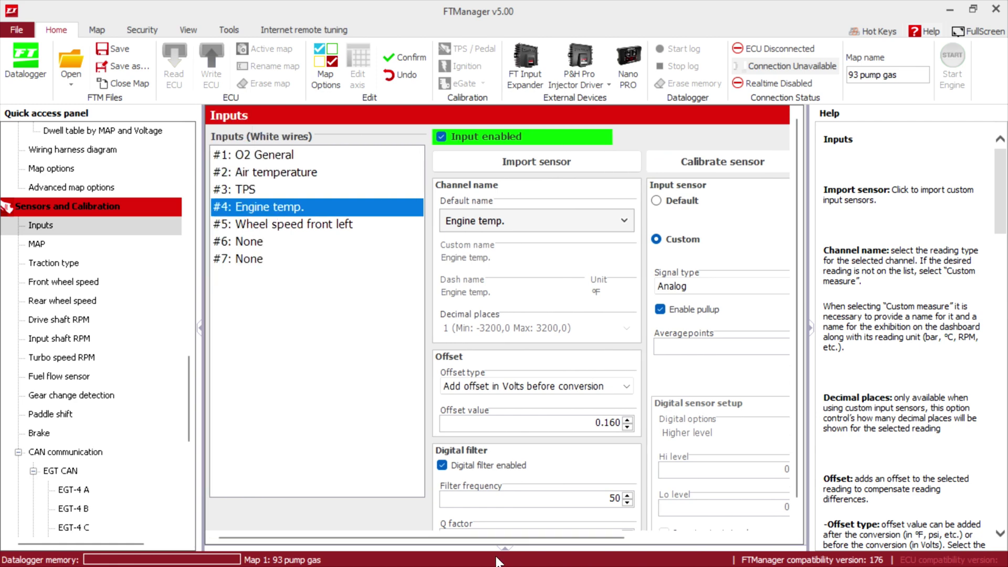
left_click(299, 174)
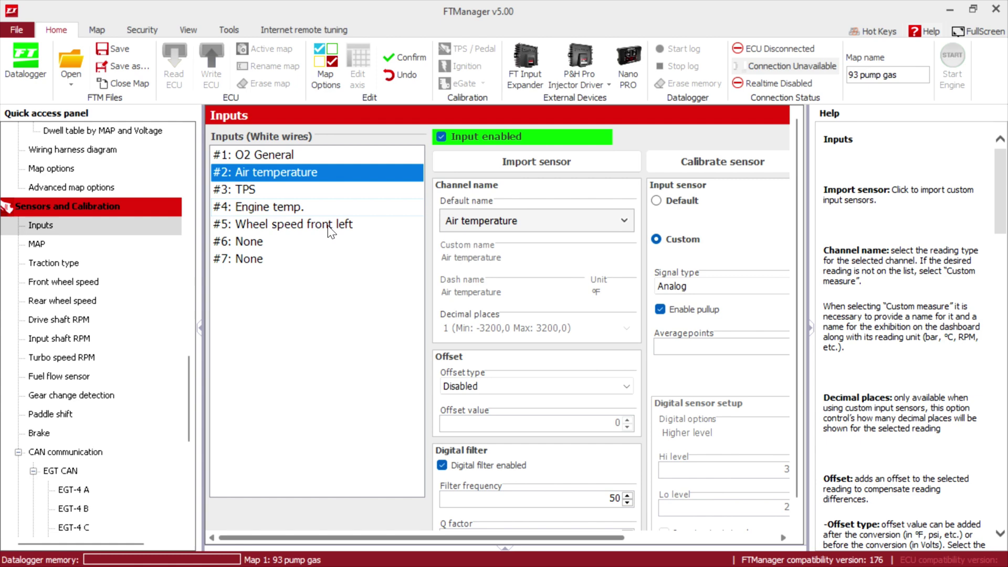
left_click(336, 210)
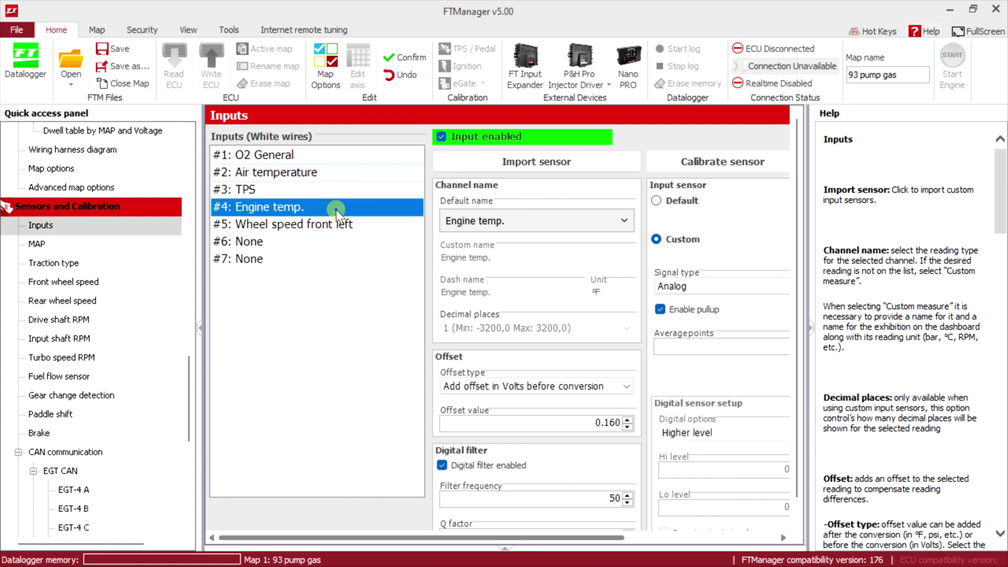
left_click_drag(391, 538, 536, 564)
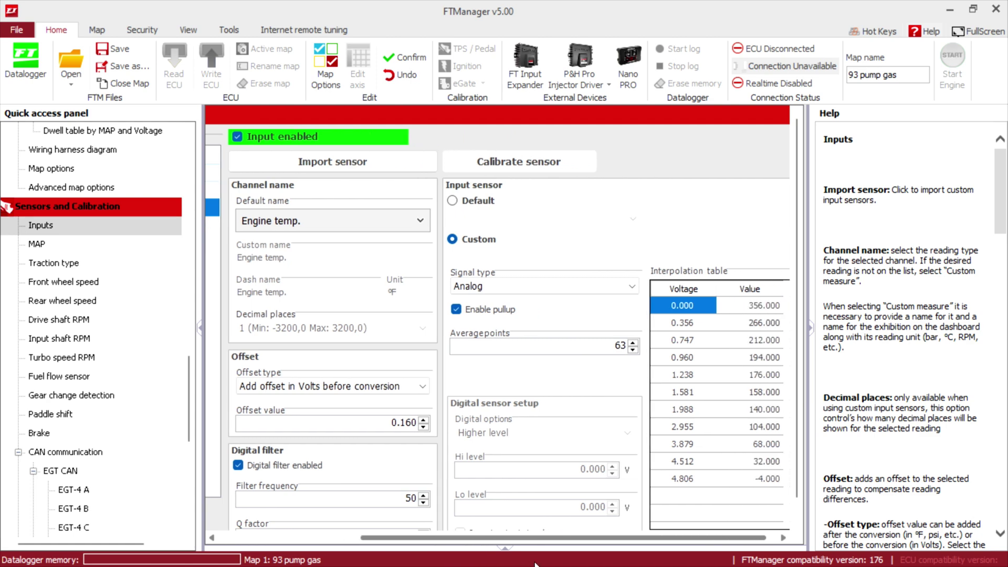
left_click_drag(535, 565, 611, 564)
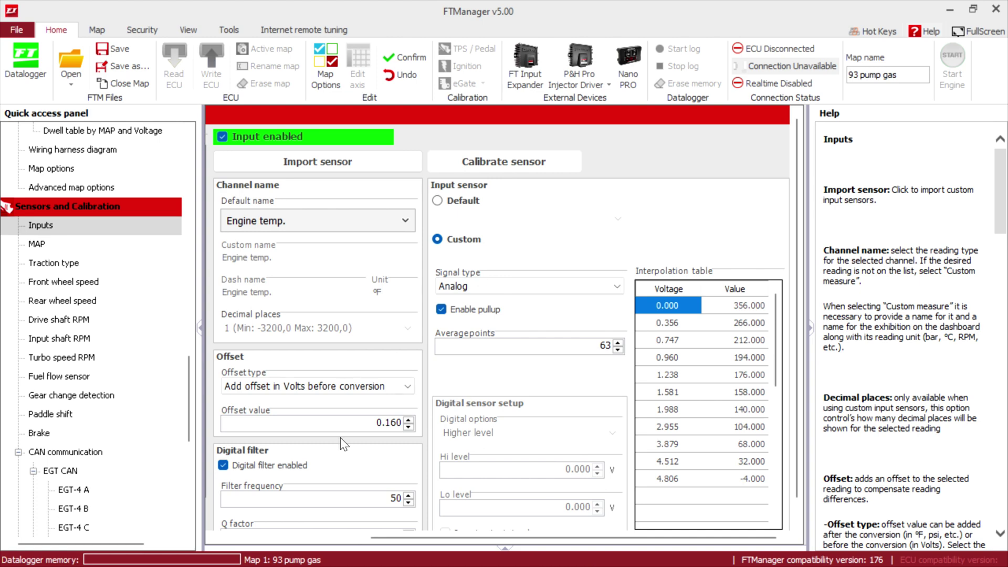
left_click_drag(439, 537, 265, 541)
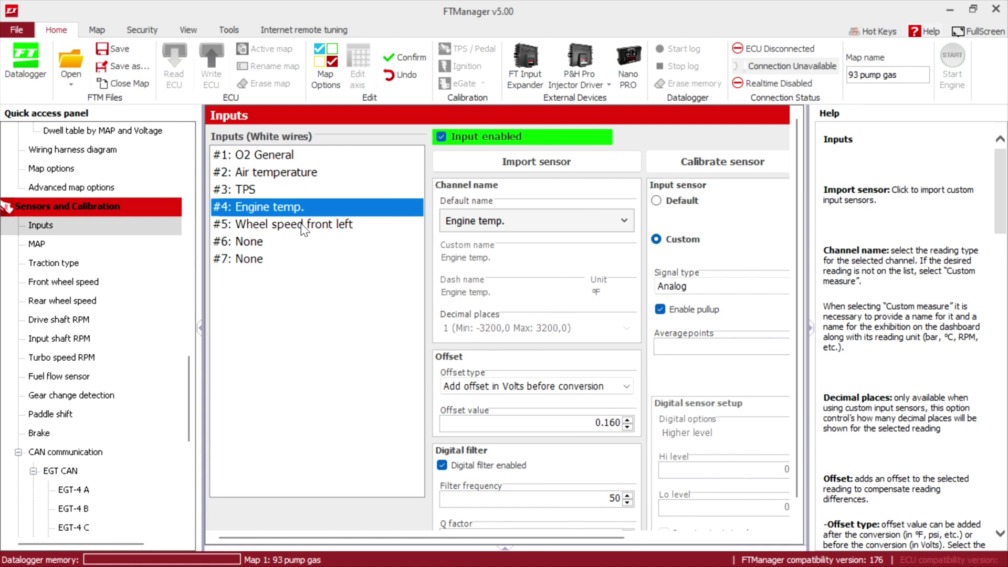
left_click_drag(316, 540, 475, 537)
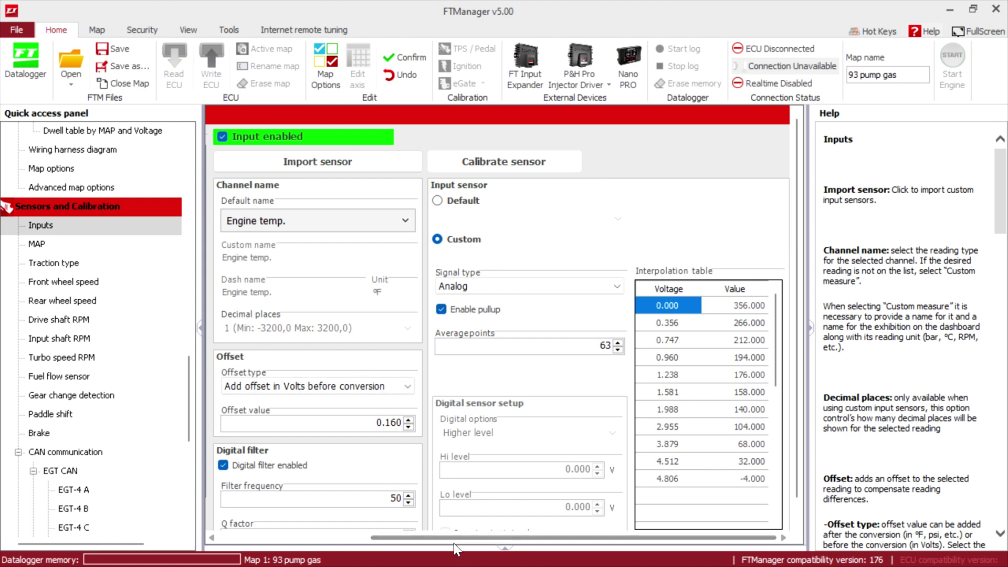
left_click_drag(460, 535, 272, 540)
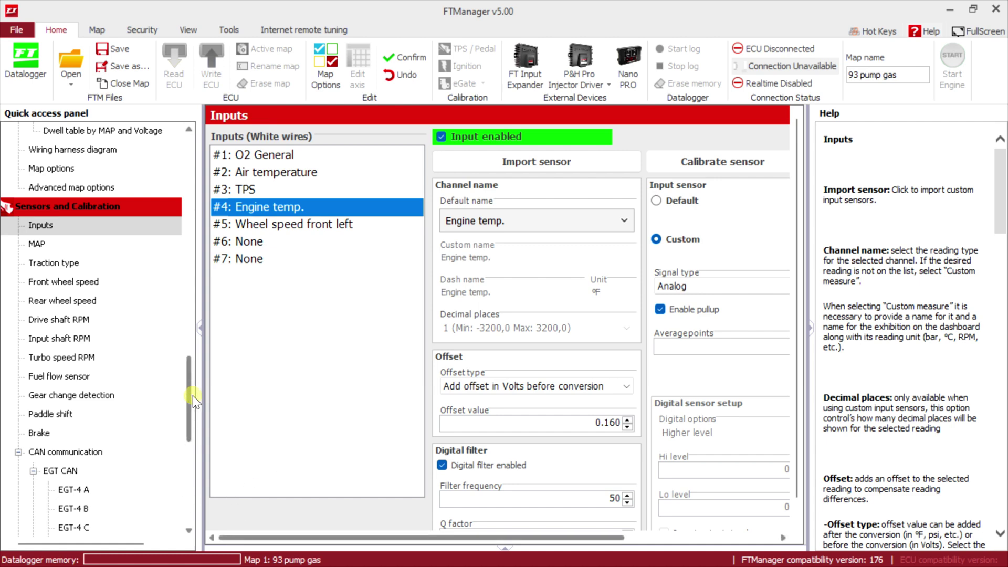
left_click_drag(193, 396, 191, 408)
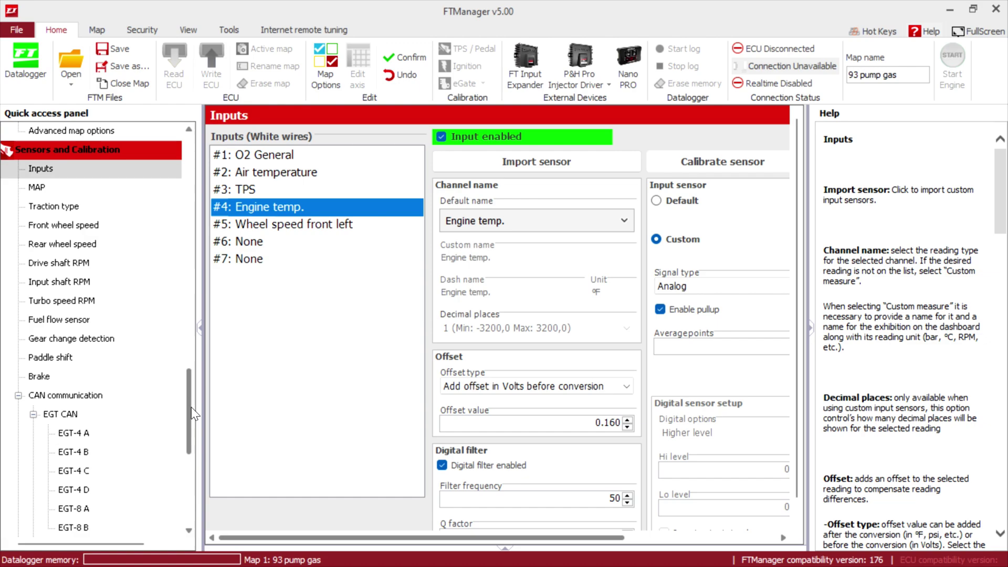